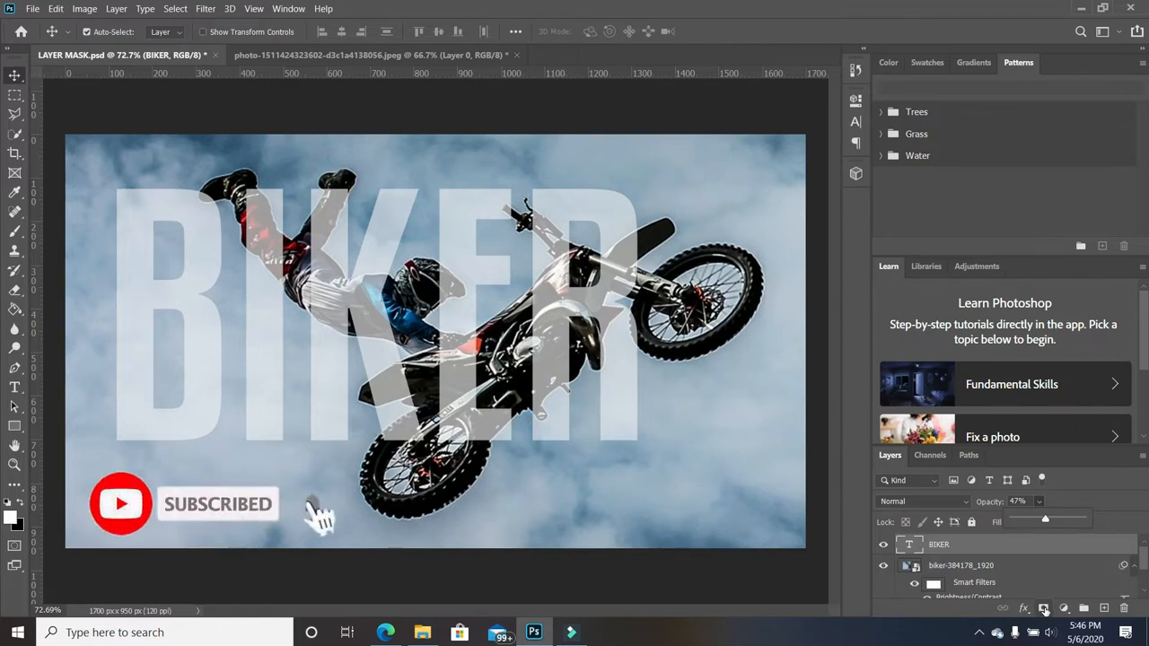
Add a layer mask to the BIKER text layer and select the rider and bike on the photo layer with Select Subject.
{"action": "left_click", "coordinate": [1043, 610]}
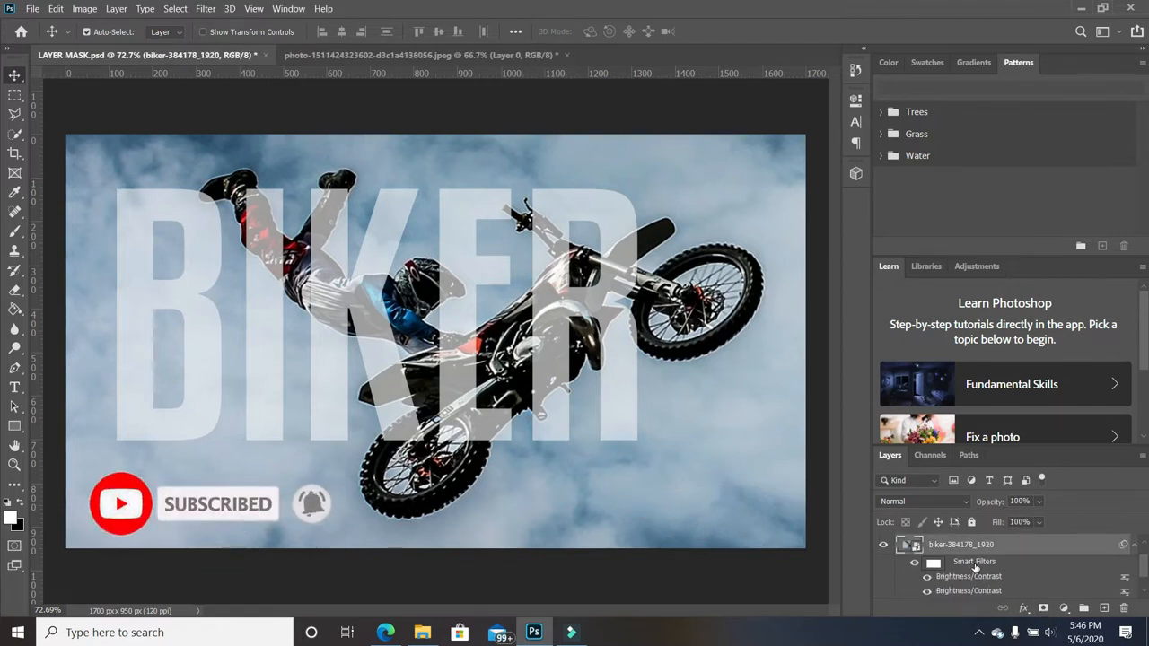
{"action": "left_click", "coordinate": [976, 566]}
{"action": "scroll", "coordinate": [976, 565], "scroll_direction": "down", "scroll_amount": 1}
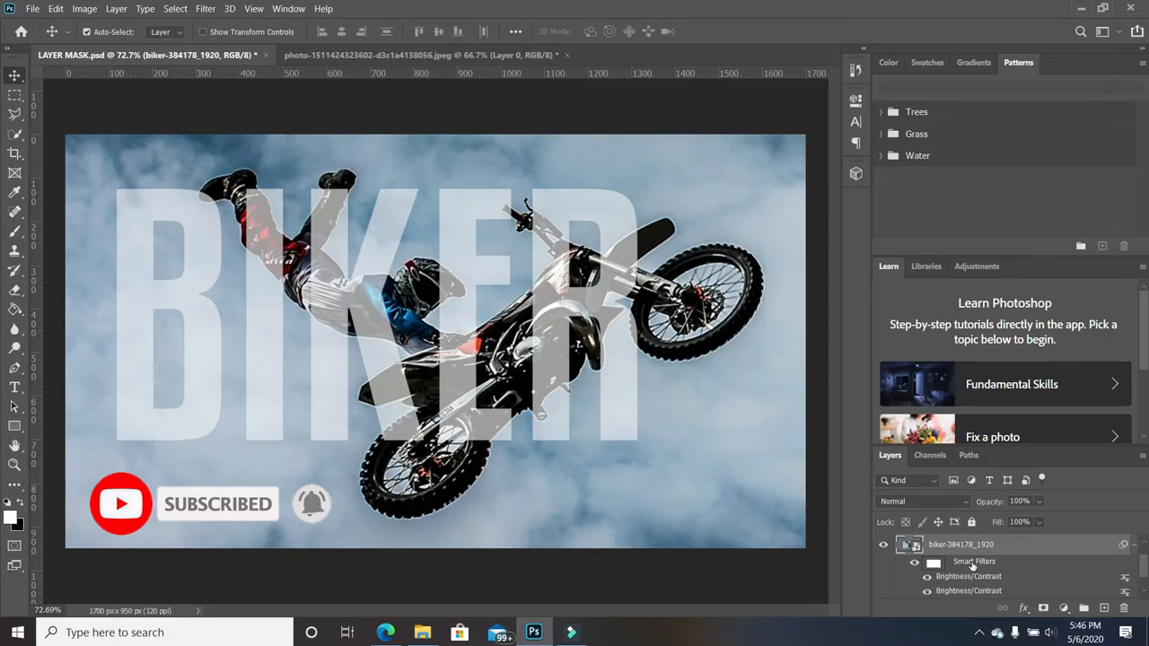
{"action": "left_click", "coordinate": [15, 135]}
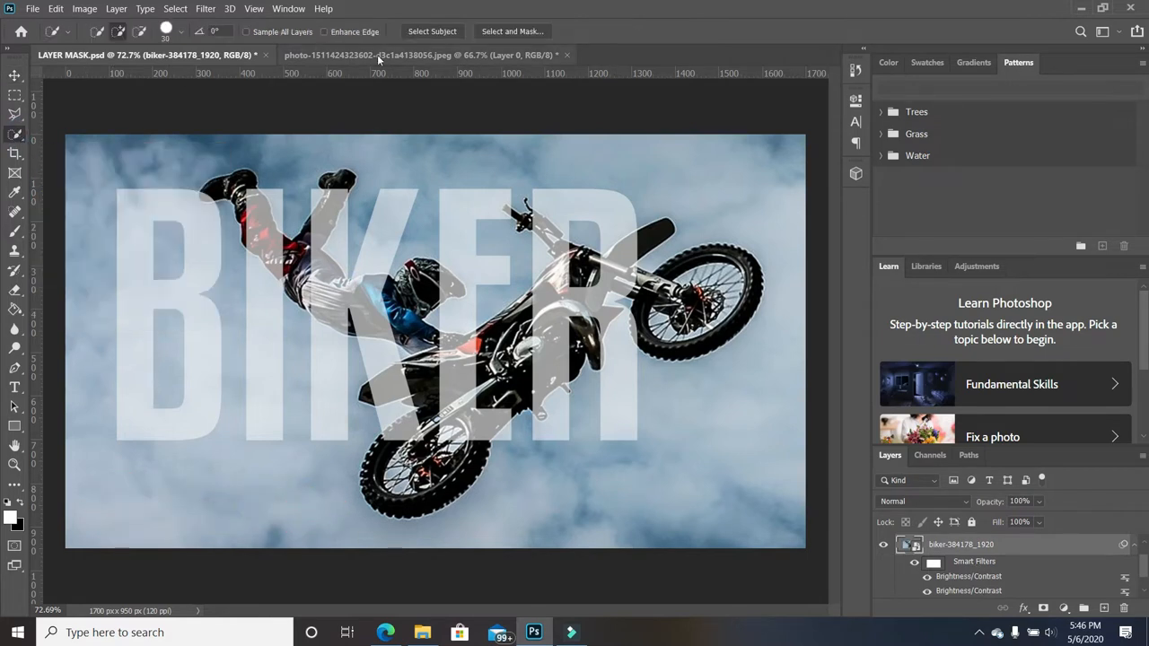
{"action": "left_click", "coordinate": [435, 33]}
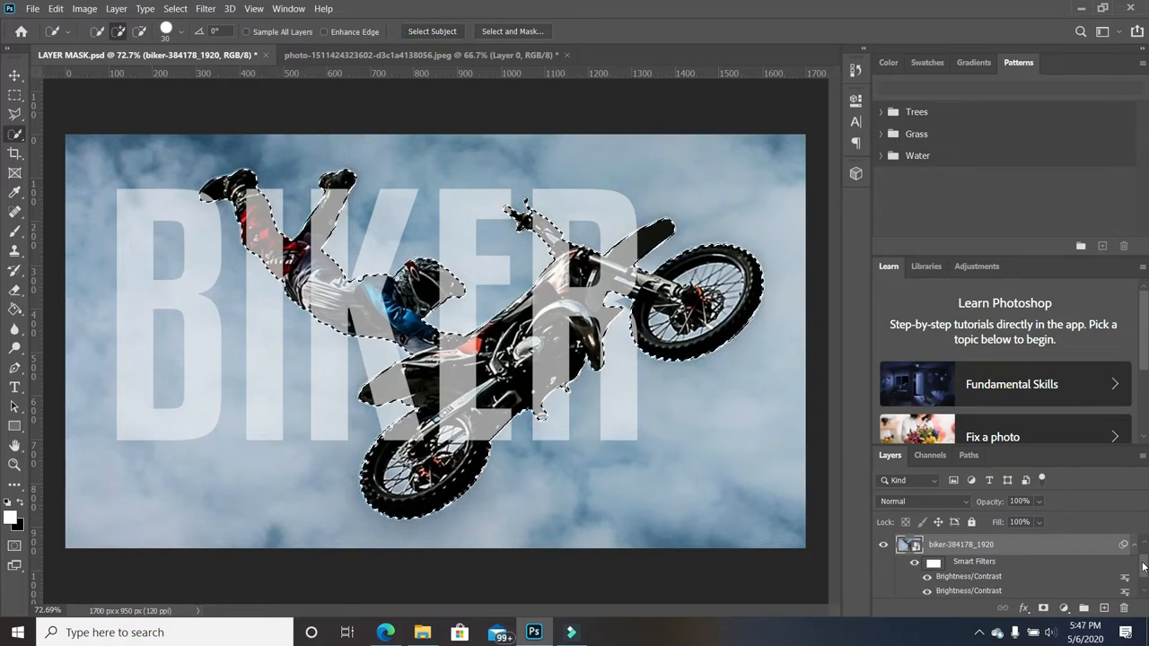
Paint black on the BIKER layer's mask inside the selection to hide text over the rider and bike, restoring parts with white.
{"action": "scroll", "coordinate": [1023, 546], "scroll_direction": "up", "scroll_amount": 1}
{"action": "left_click", "coordinate": [945, 545]}
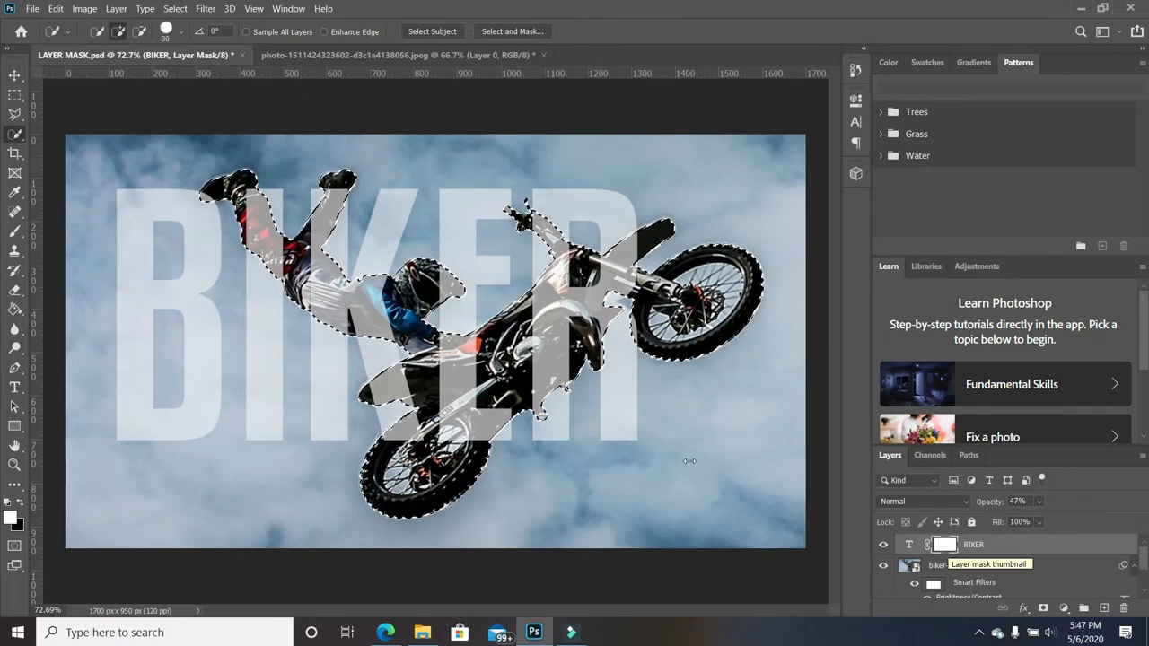
{"action": "left_click", "coordinate": [16, 233]}
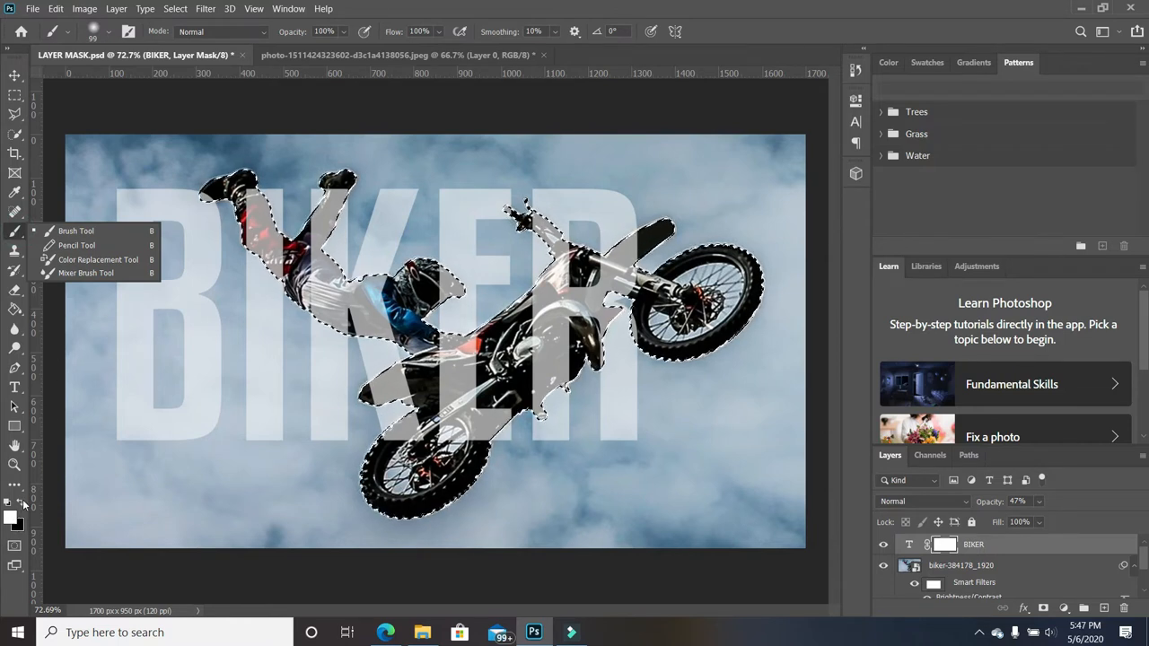
{"action": "left_click", "coordinate": [22, 504]}
{"action": "left_click", "coordinate": [21, 503]}
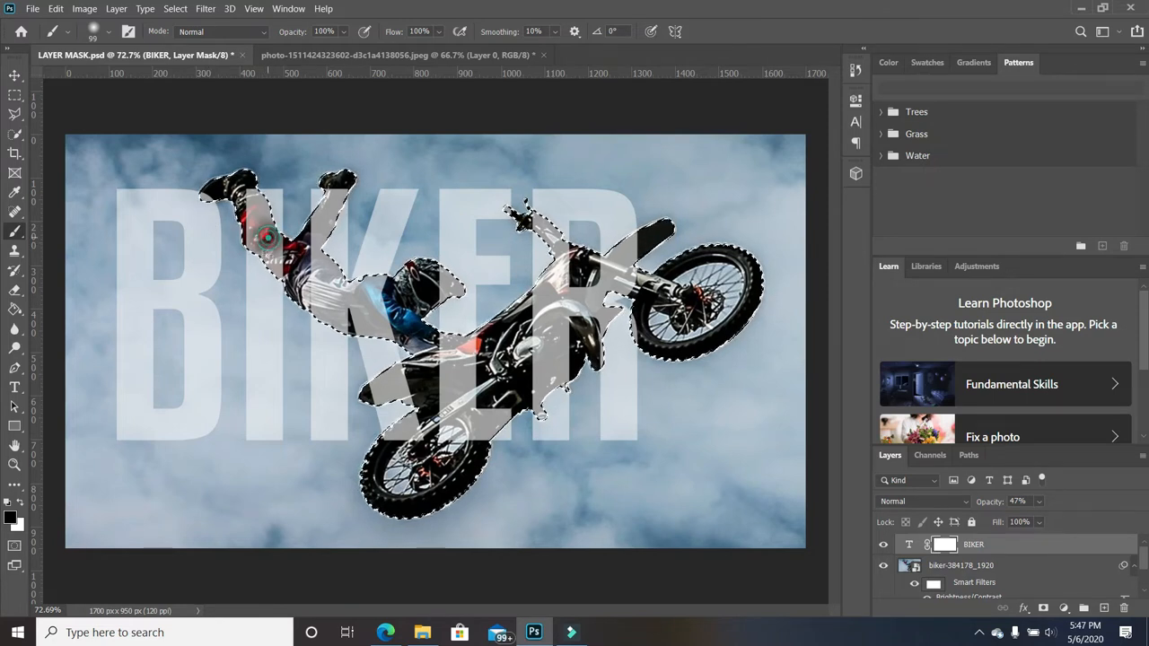
{"action": "left_click_drag", "start_coordinate": [277, 223], "coordinate": [279, 247]}
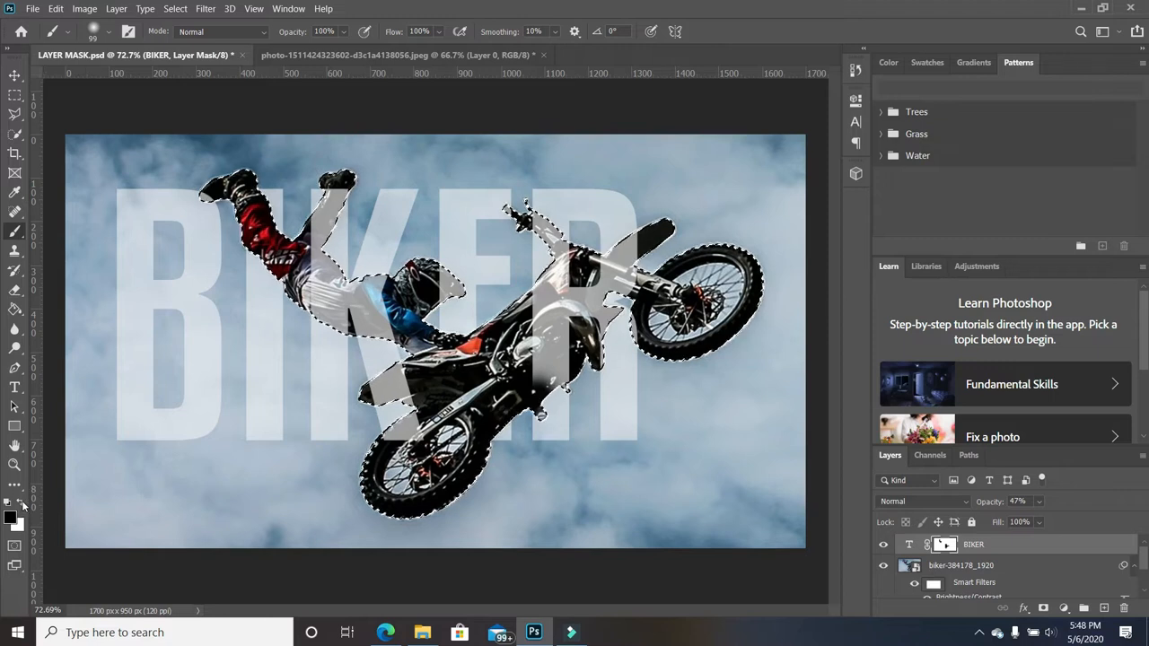
{"action": "left_click", "coordinate": [21, 504]}
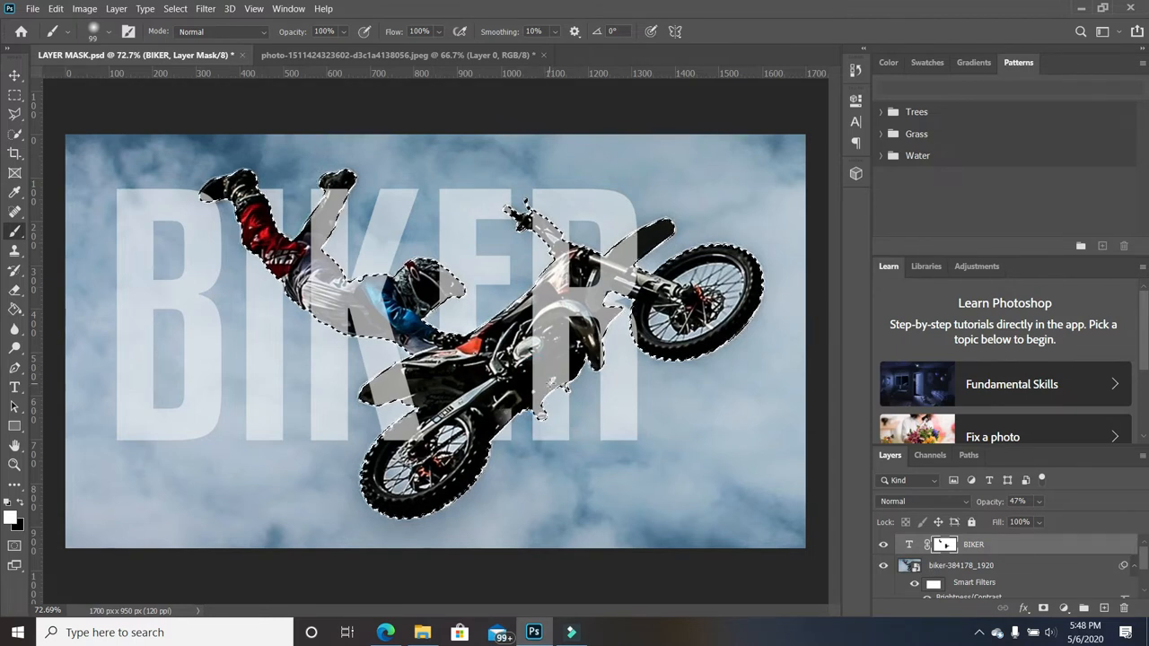
{"action": "left_click", "coordinate": [20, 504]}
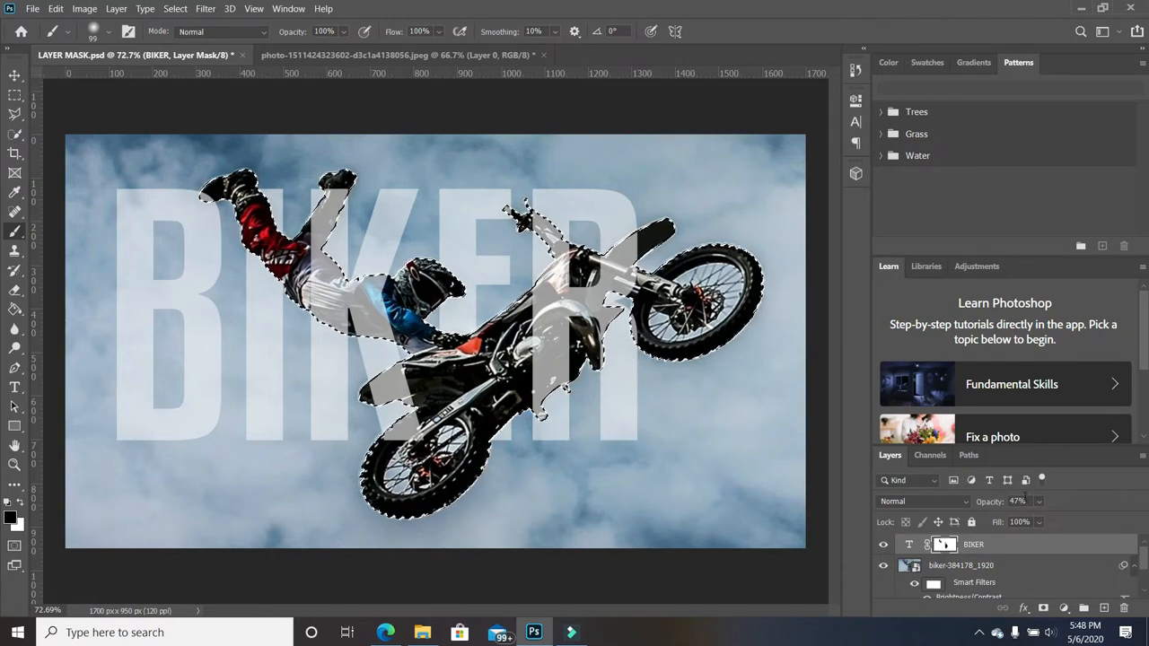
Set the BIKER text layer's opacity to 100% and deselect the rider and bike.
{"action": "left_click", "coordinate": [1041, 522]}
{"action": "left_click_drag", "start_coordinate": [1048, 522], "coordinate": [1103, 526]}
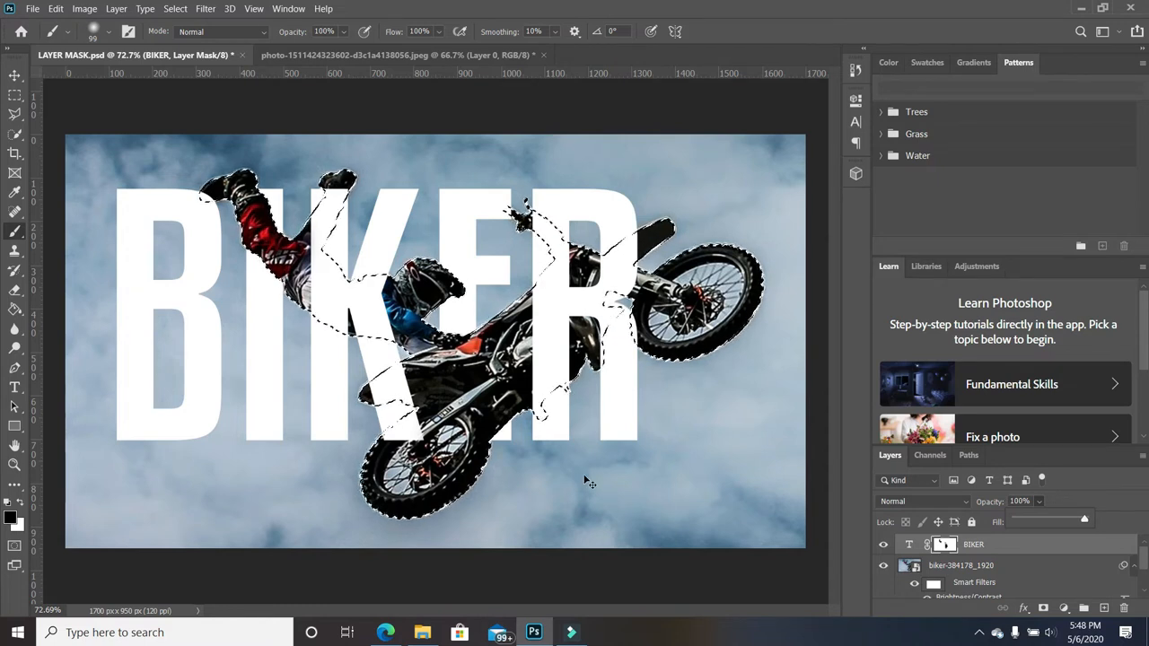
{"action": "key", "text": "ctrl+d"}
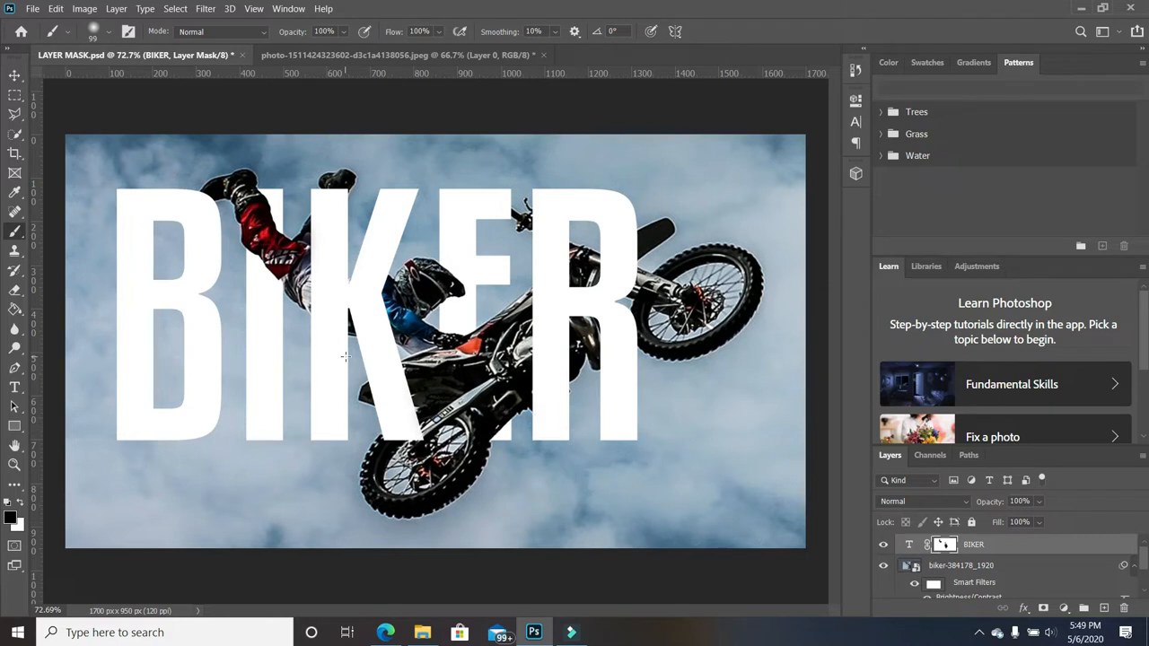
Switch to the portrait photo document, duplicate Layer 0 and hide the original layer.
{"action": "left_click", "coordinate": [354, 55]}
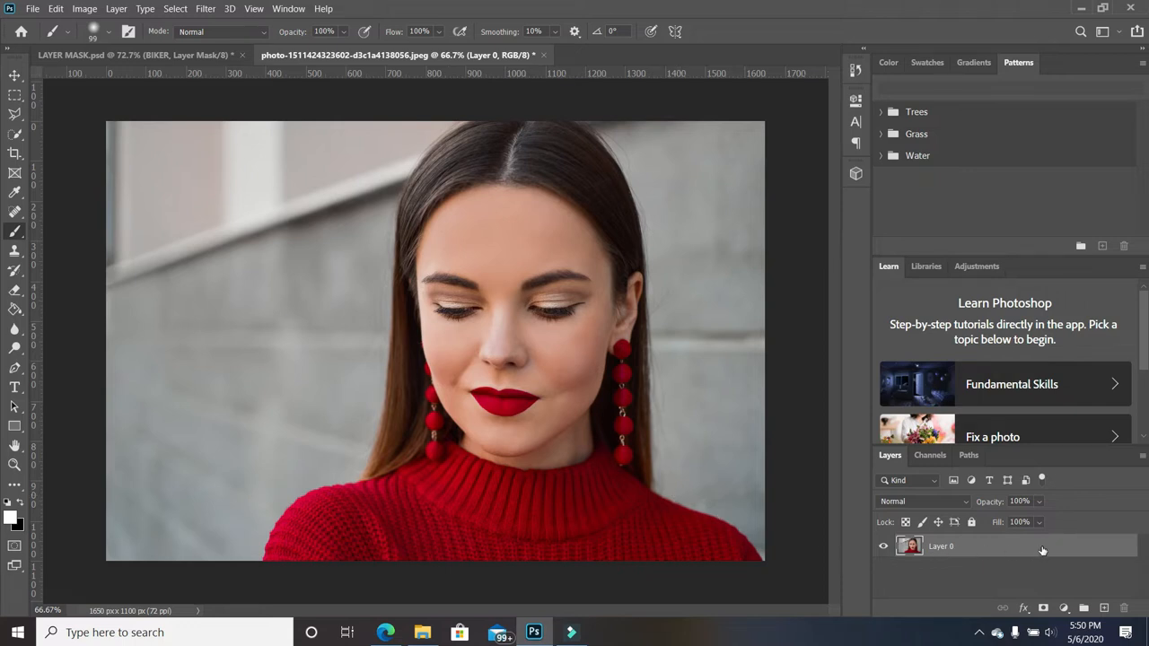
{"action": "left_click_drag", "start_coordinate": [1070, 545], "coordinate": [1106, 610]}
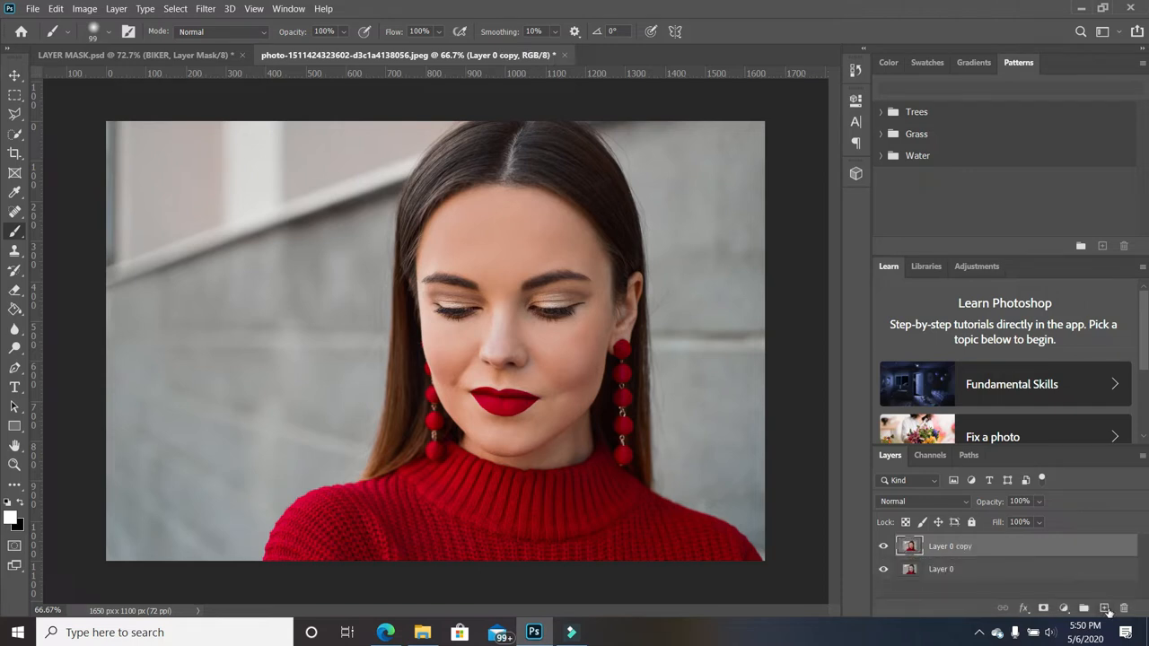
{"action": "left_click", "coordinate": [883, 570]}
Select the woman with Select Subject and add the missed hair tip above her shoulder using the Polygonal Lasso.
{"action": "left_click", "coordinate": [15, 134]}
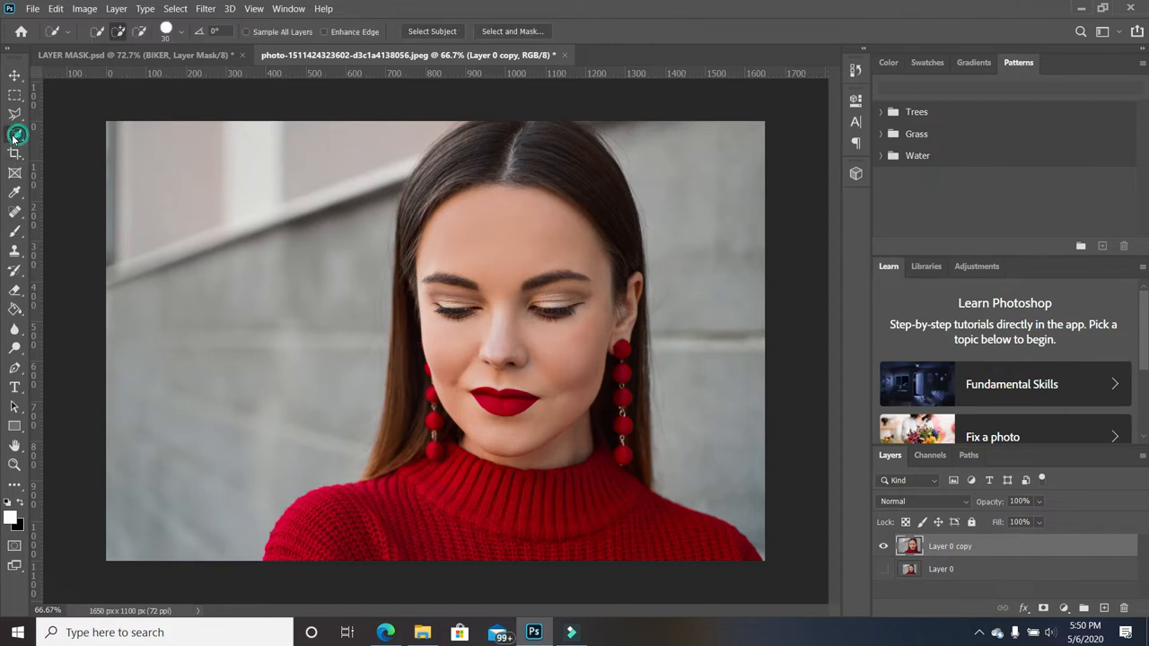
{"action": "left_click", "coordinate": [428, 32]}
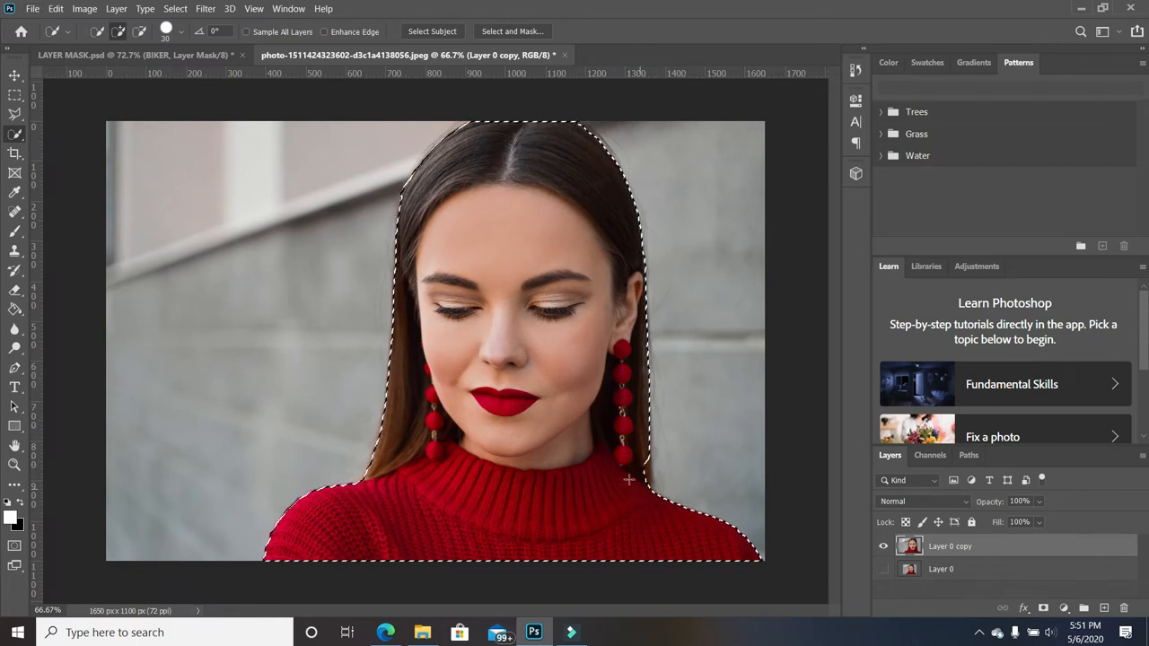
{"action": "key", "text": "l"}
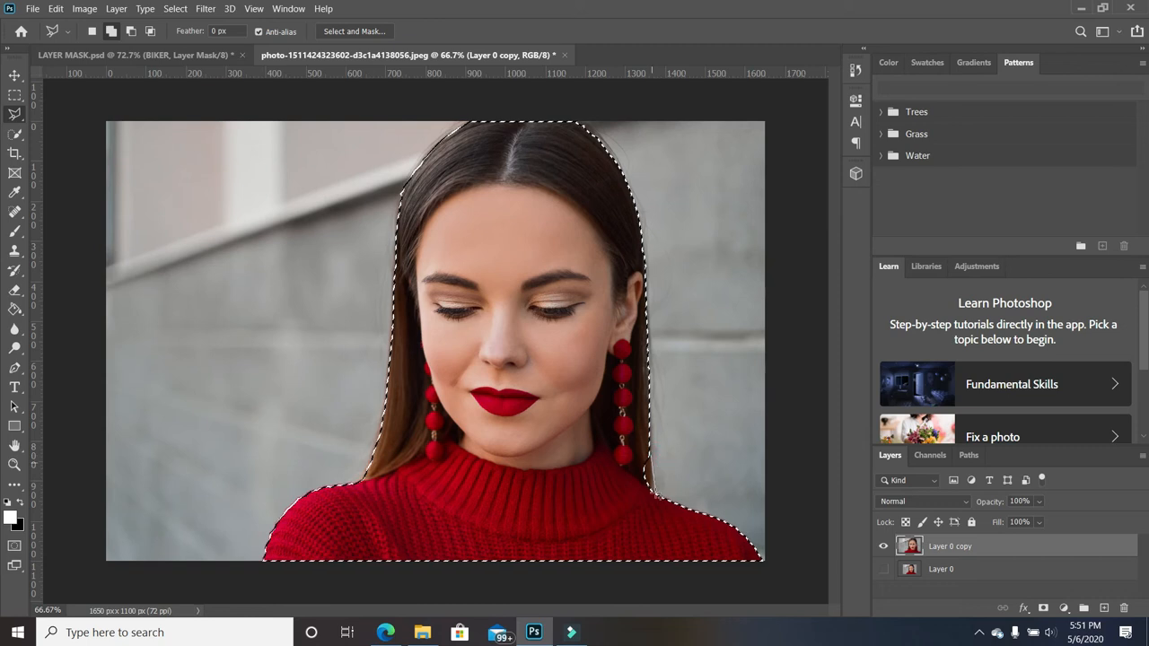
{"action": "left_click", "coordinate": [652, 497]}
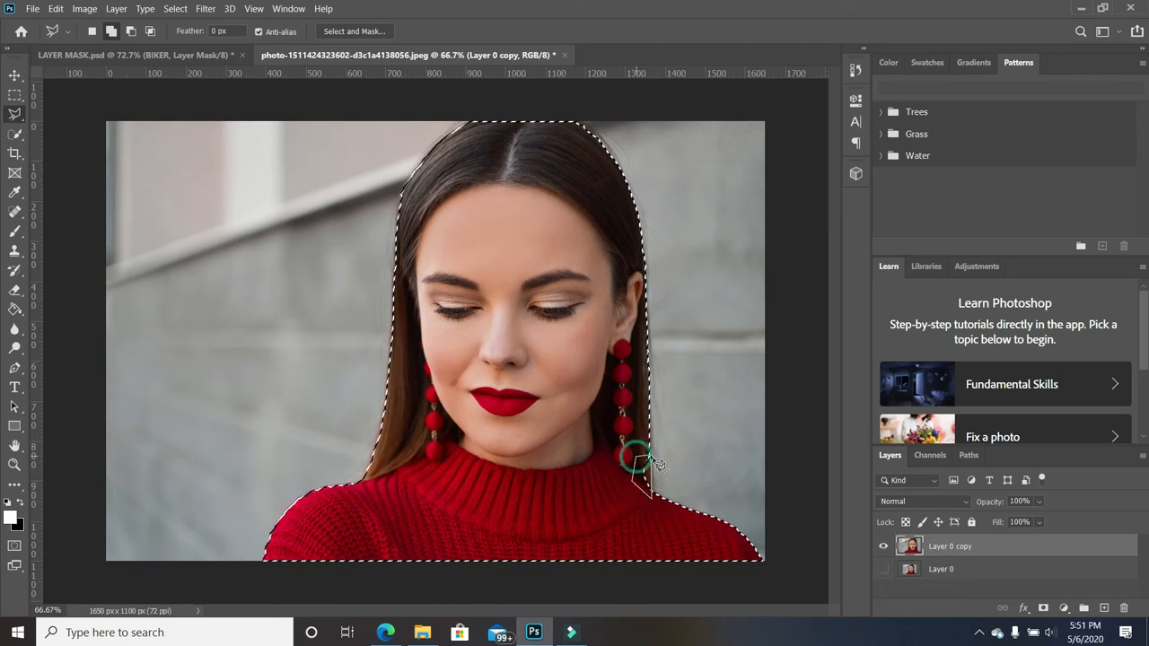
{"action": "left_click", "coordinate": [655, 464]}
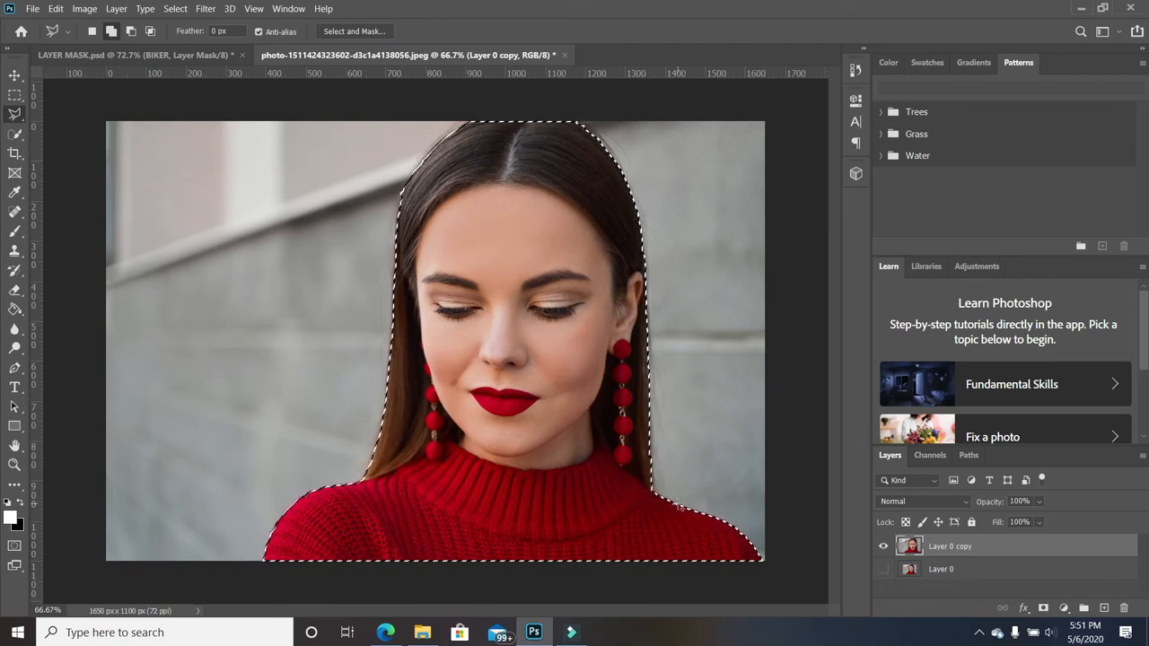
Mask Layer 0 copy to the selected woman and insert a new empty layer directly beneath it.
{"action": "left_click", "coordinate": [1044, 609]}
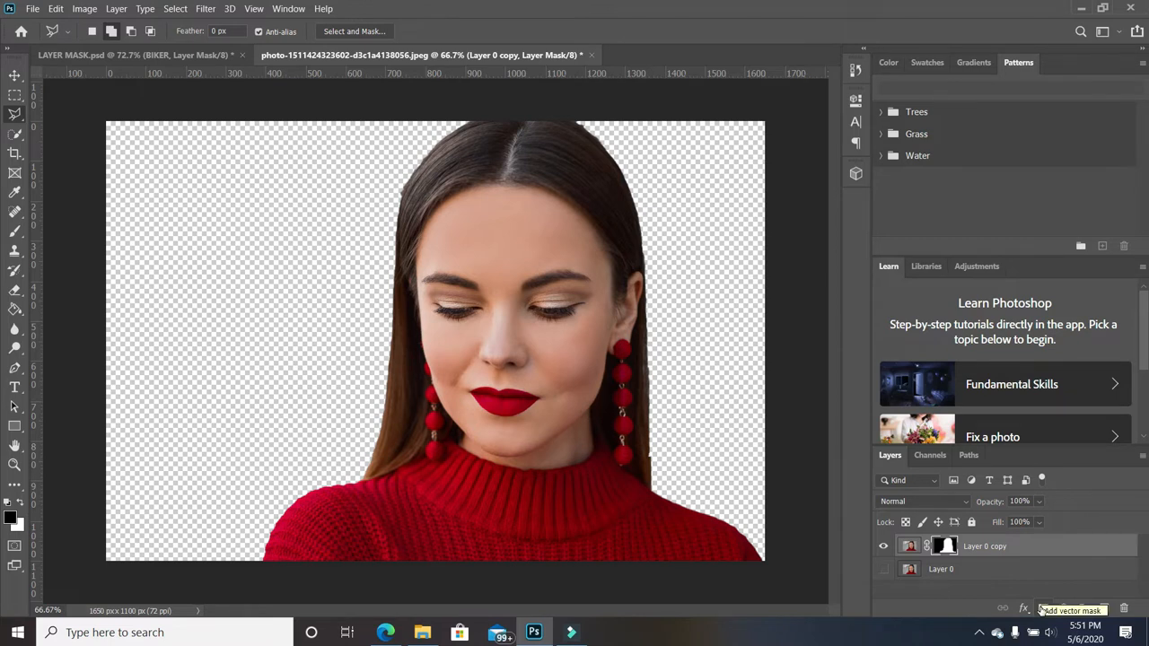
{"action": "left_click", "coordinate": [1103, 609]}
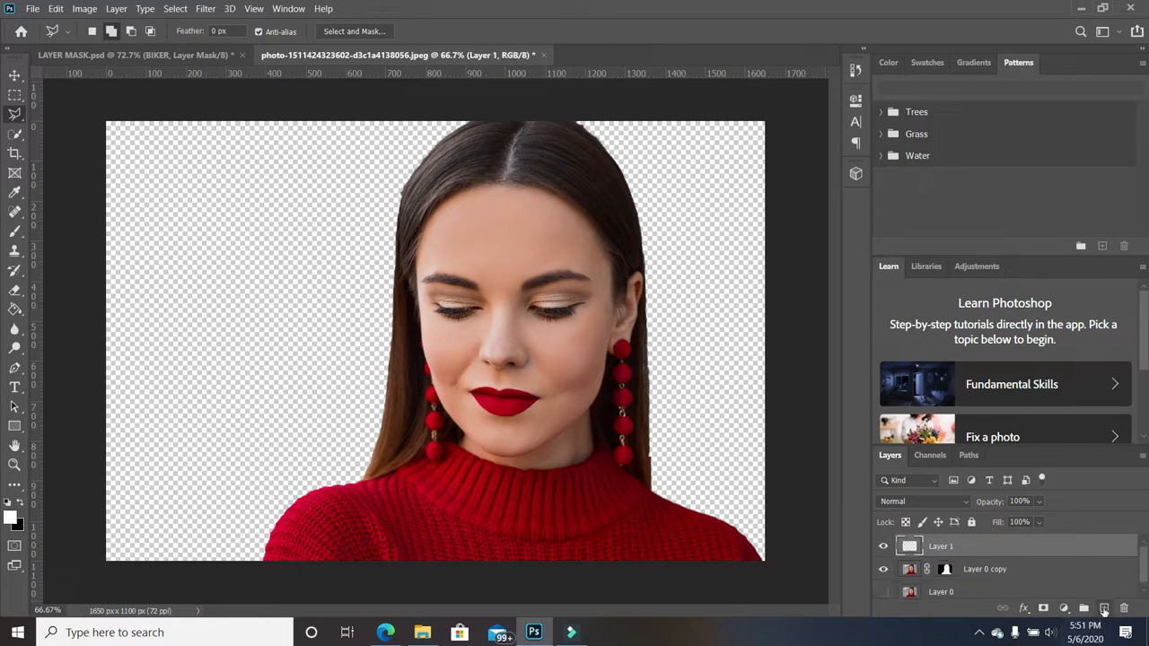
{"action": "left_click_drag", "start_coordinate": [942, 569], "coordinate": [941, 575]}
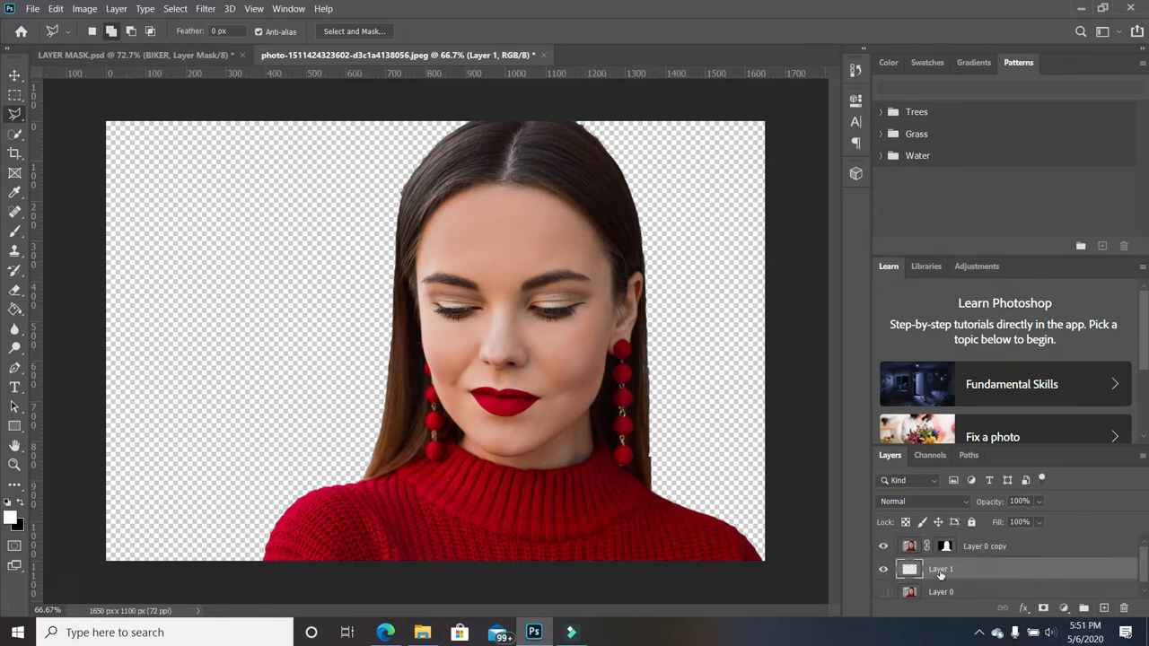
Fill Layer 1 with a solid dark blue foreground colour of hue 200° using the Paint Bucket.
{"action": "left_click", "coordinate": [11, 518]}
{"action": "left_click", "coordinate": [815, 293]}
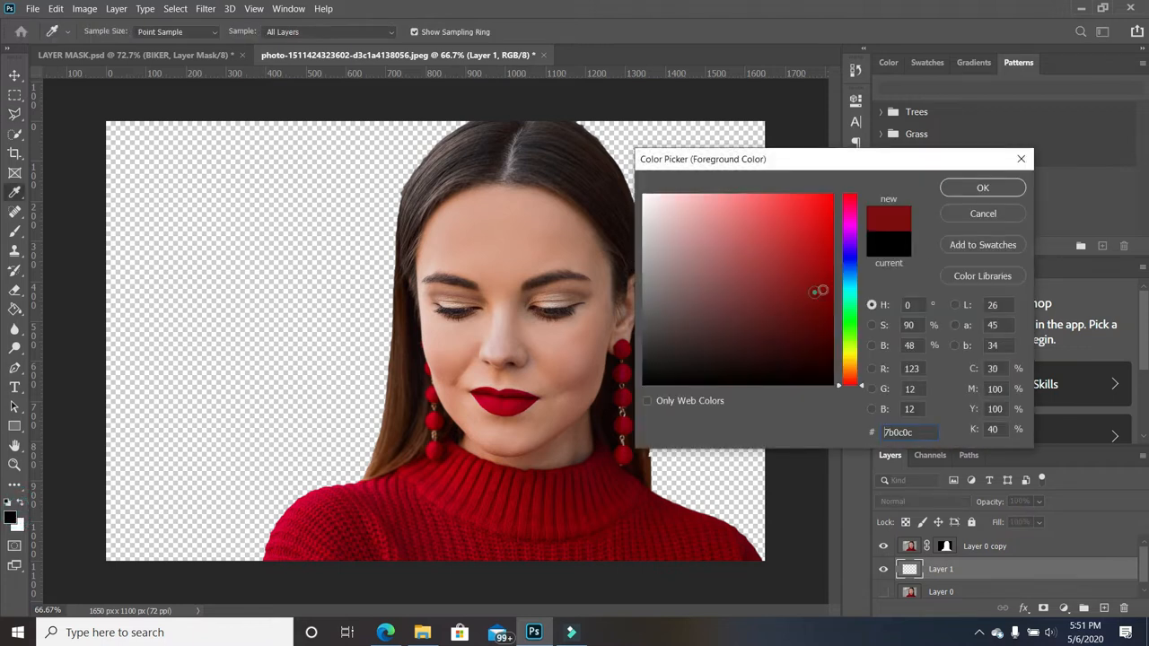
{"action": "left_click", "coordinate": [849, 278]}
{"action": "left_click", "coordinate": [820, 231]}
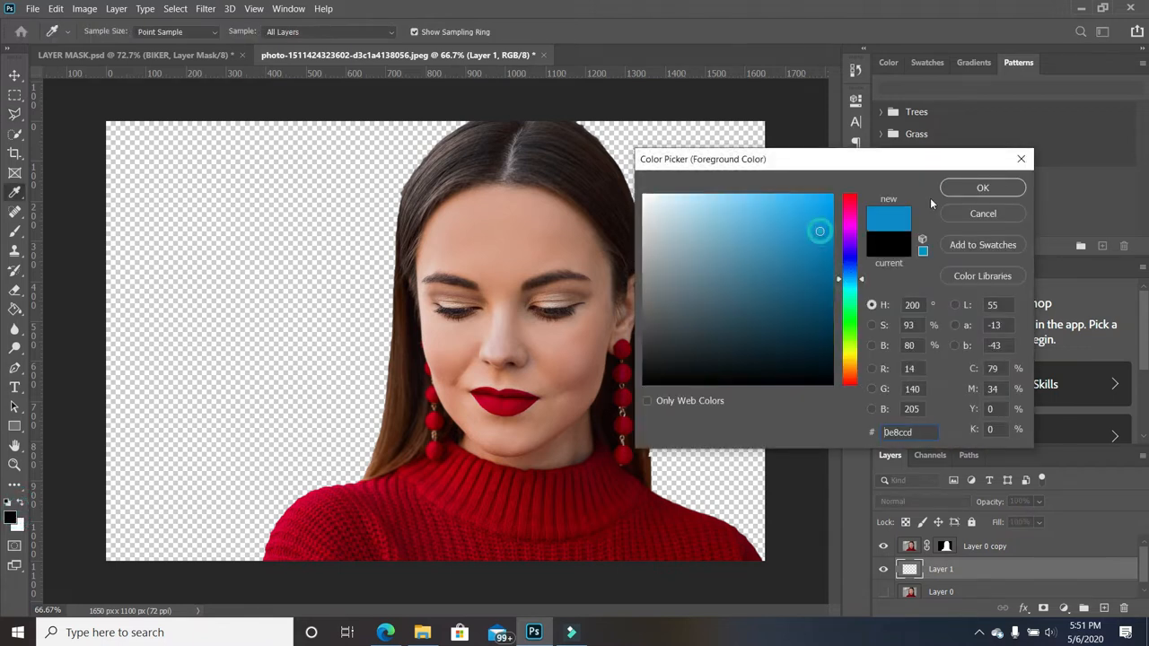
{"action": "left_click", "coordinate": [794, 274]}
{"action": "left_click", "coordinate": [726, 227]}
{"action": "left_click", "coordinate": [808, 312]}
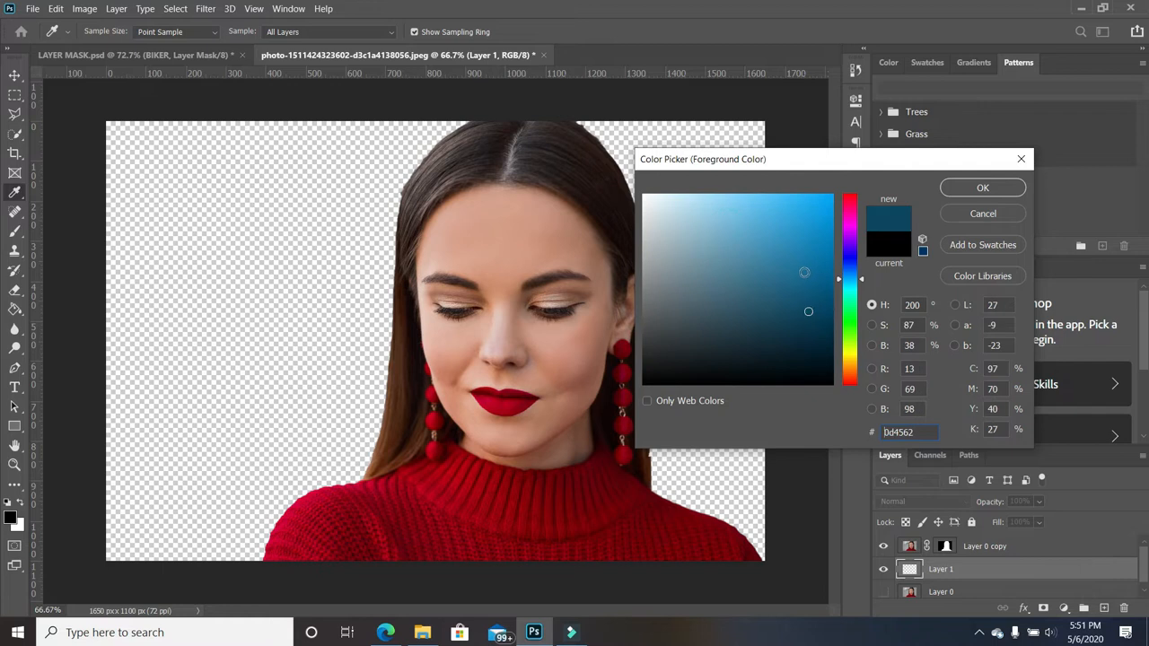
{"action": "left_click", "coordinate": [804, 276]}
{"action": "left_click", "coordinate": [967, 186]}
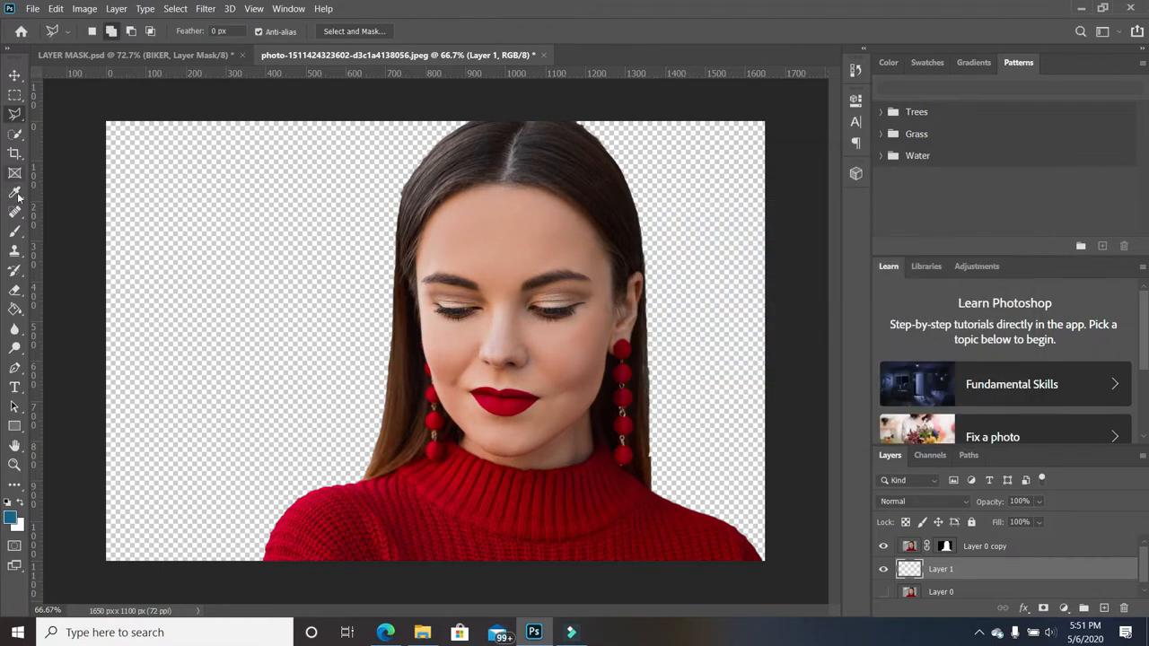
{"action": "left_click", "coordinate": [15, 309]}
{"action": "left_click", "coordinate": [298, 275]}
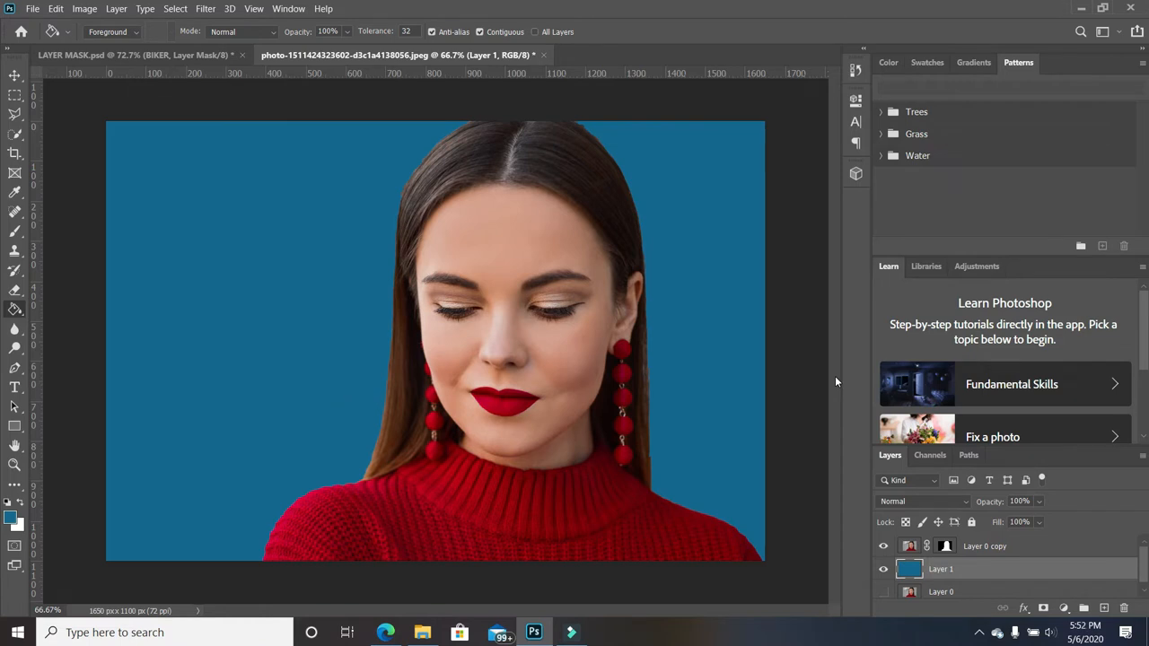
{"action": "key", "text": "v"}
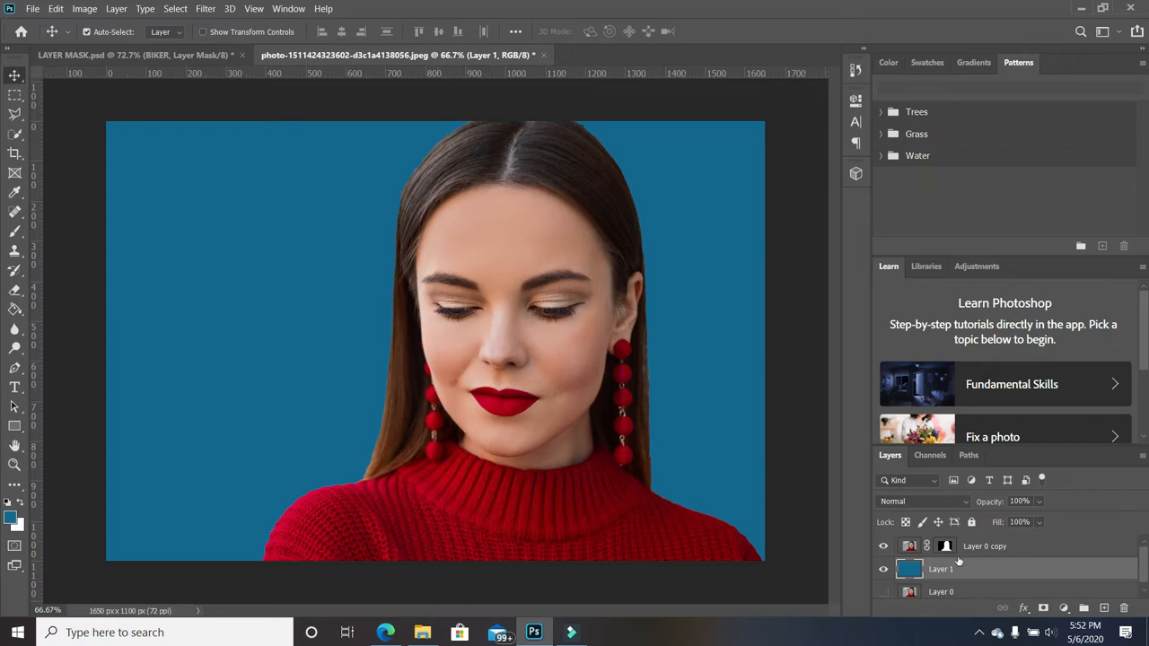
Hide Layer 0 copy and Layer 1, and show and select the original Layer 0.
{"action": "left_click", "coordinate": [883, 570]}
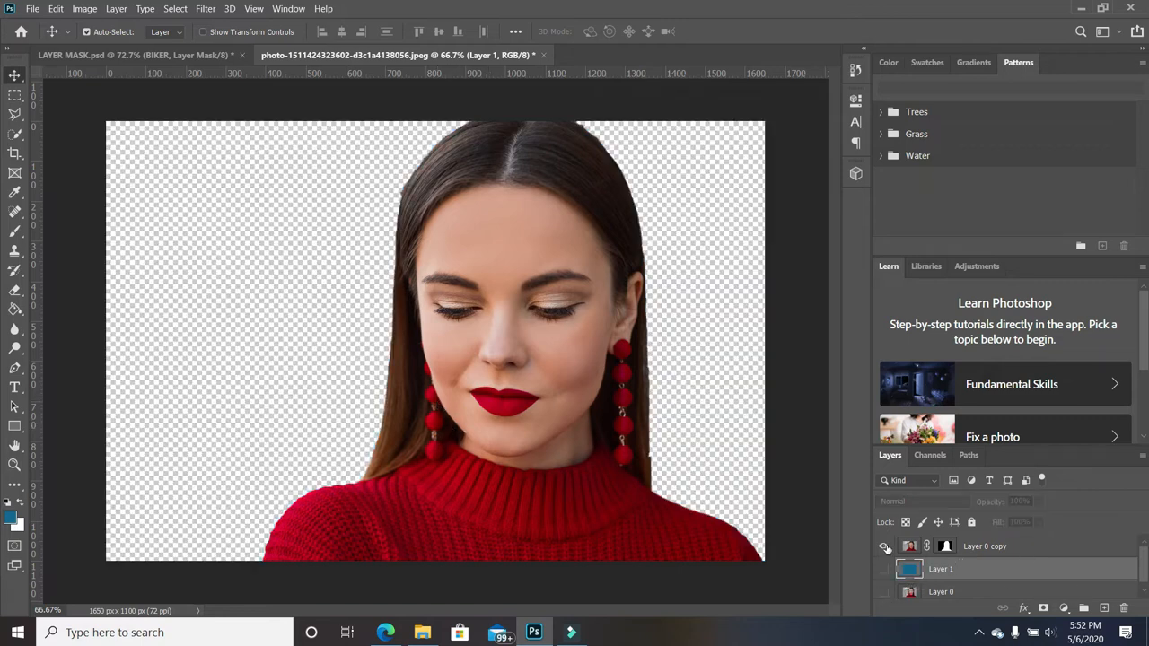
{"action": "left_click", "coordinate": [885, 547]}
{"action": "left_click", "coordinate": [884, 592]}
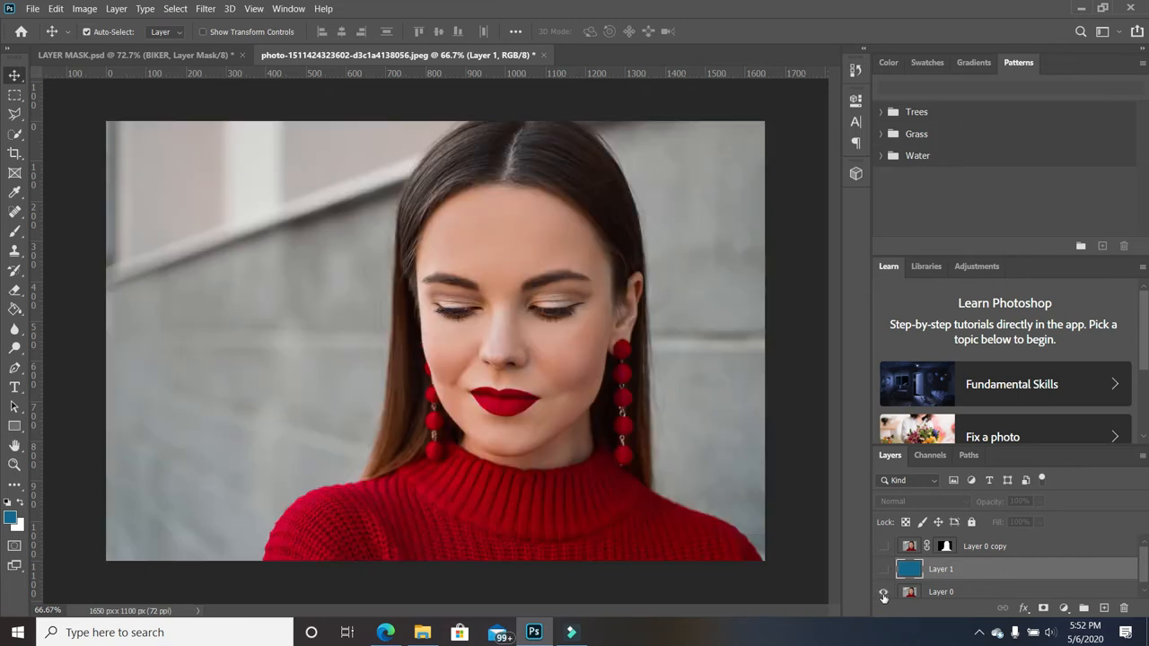
{"action": "left_click", "coordinate": [970, 596]}
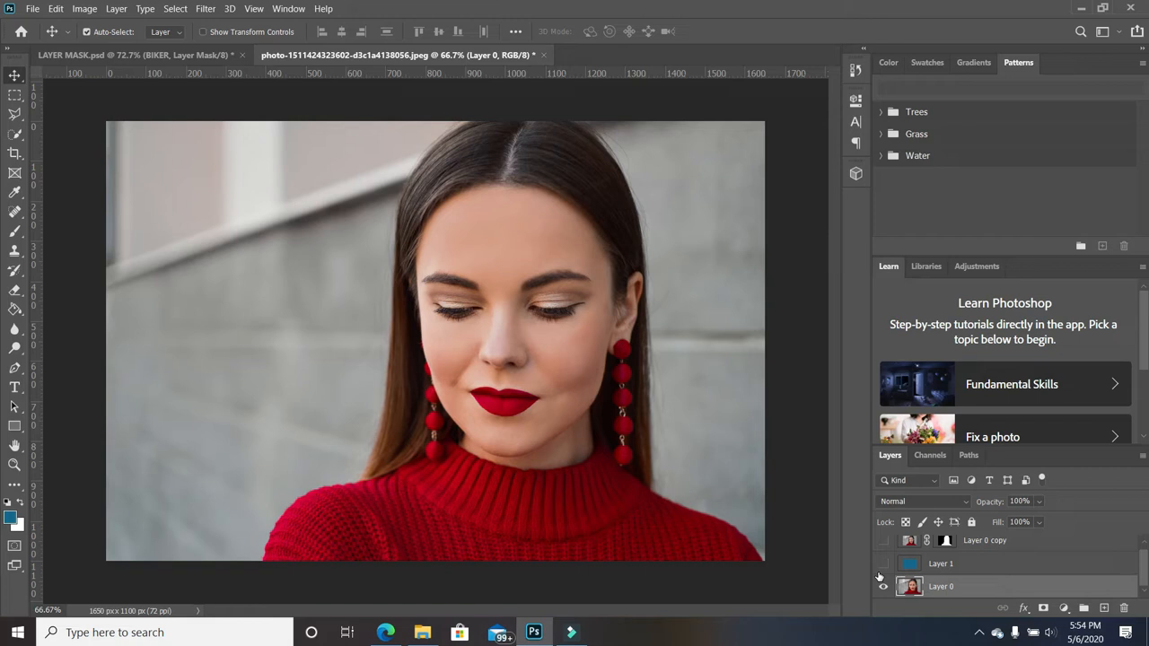
Add a Curves adjustment layer above Layer 0 and brighten the photo by raising three points along the RGB curve.
{"action": "left_click", "coordinate": [1065, 609]}
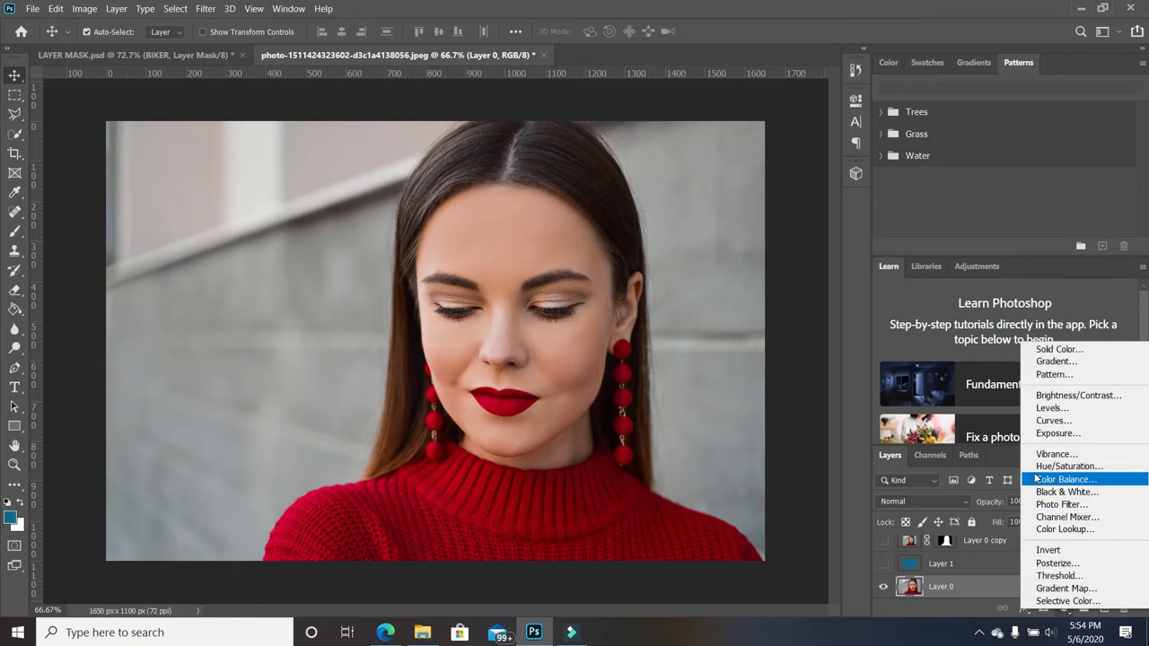
{"action": "left_click", "coordinate": [1063, 421]}
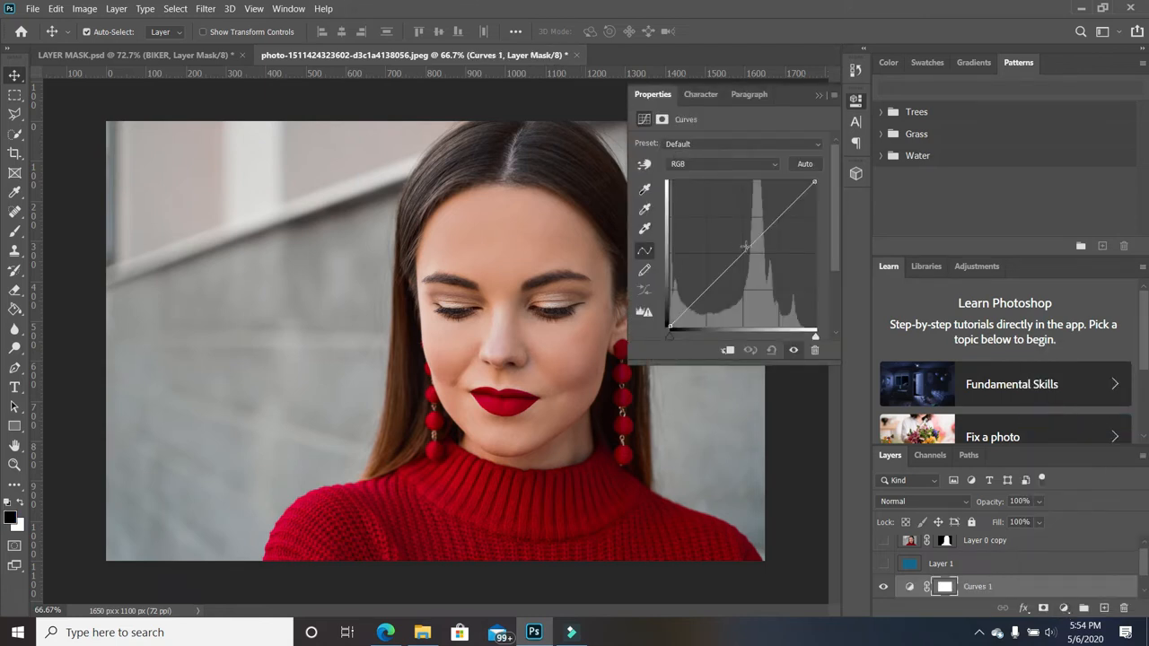
{"action": "left_click_drag", "start_coordinate": [746, 246], "coordinate": [711, 265]}
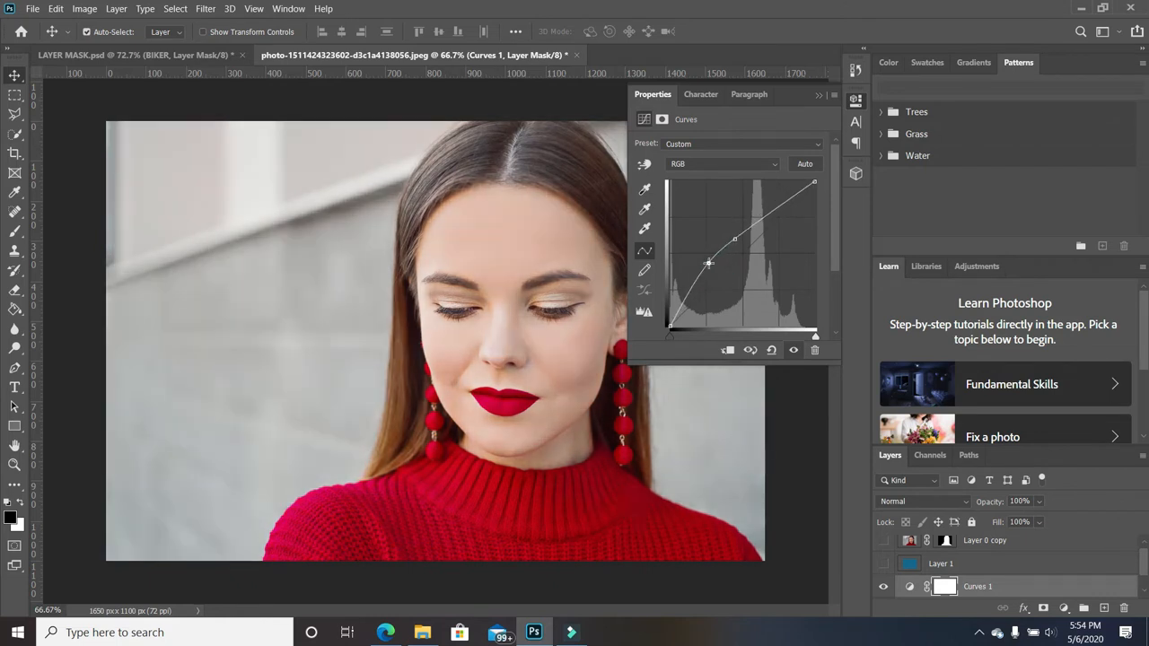
{"action": "left_click", "coordinate": [761, 213]}
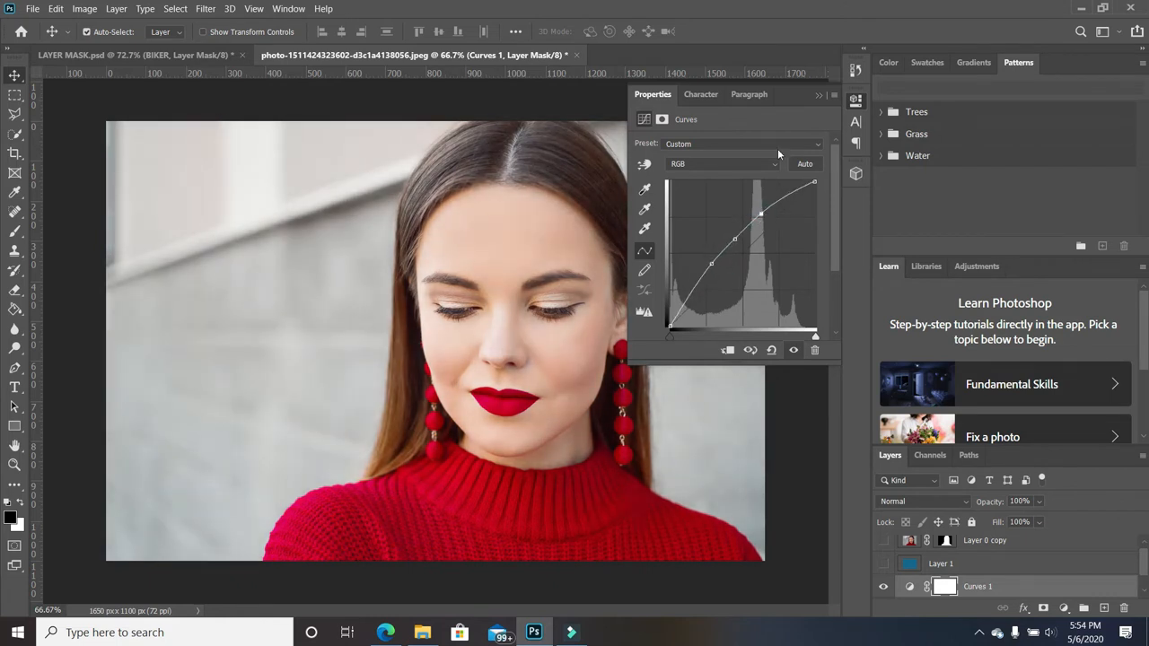
Invert the Curves 1 layer mask to black to hide the brightening from the whole photo.
{"action": "left_click", "coordinate": [817, 94]}
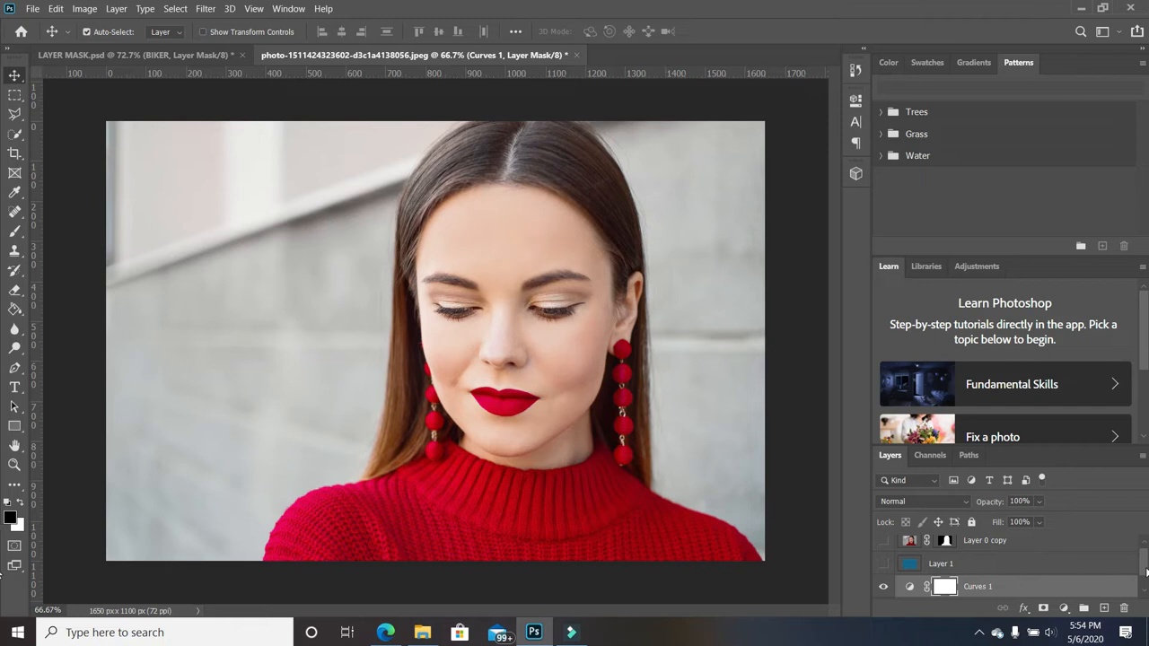
{"action": "scroll", "coordinate": [1146, 571], "scroll_direction": "down", "scroll_amount": 1}
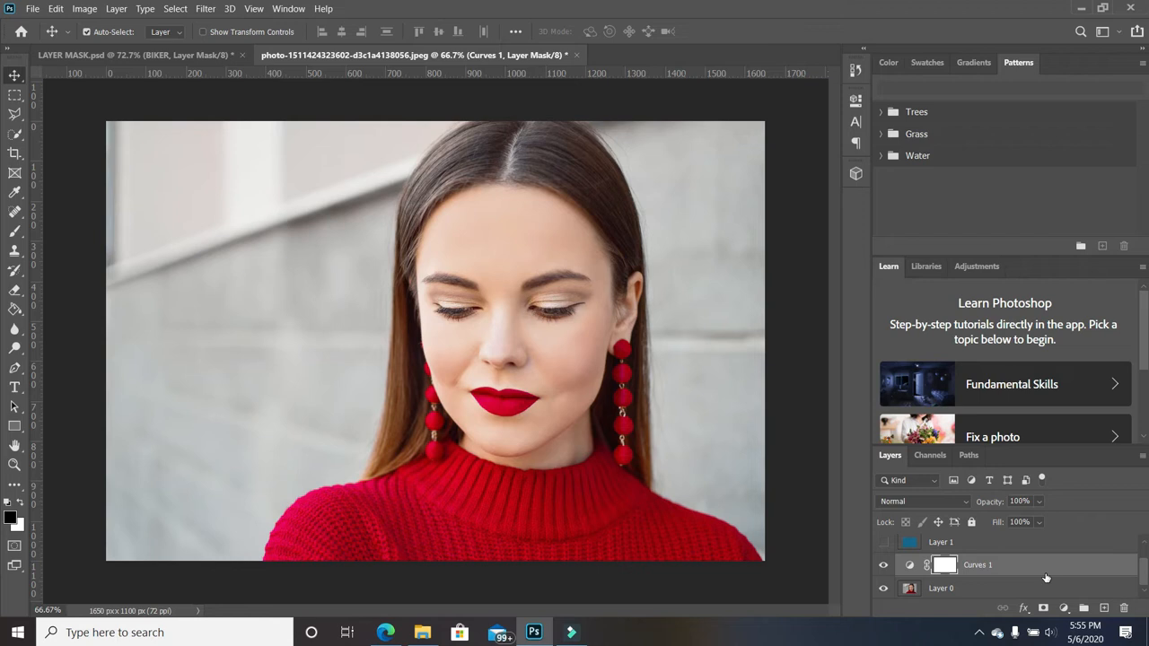
{"action": "key", "text": "ctrl+i"}
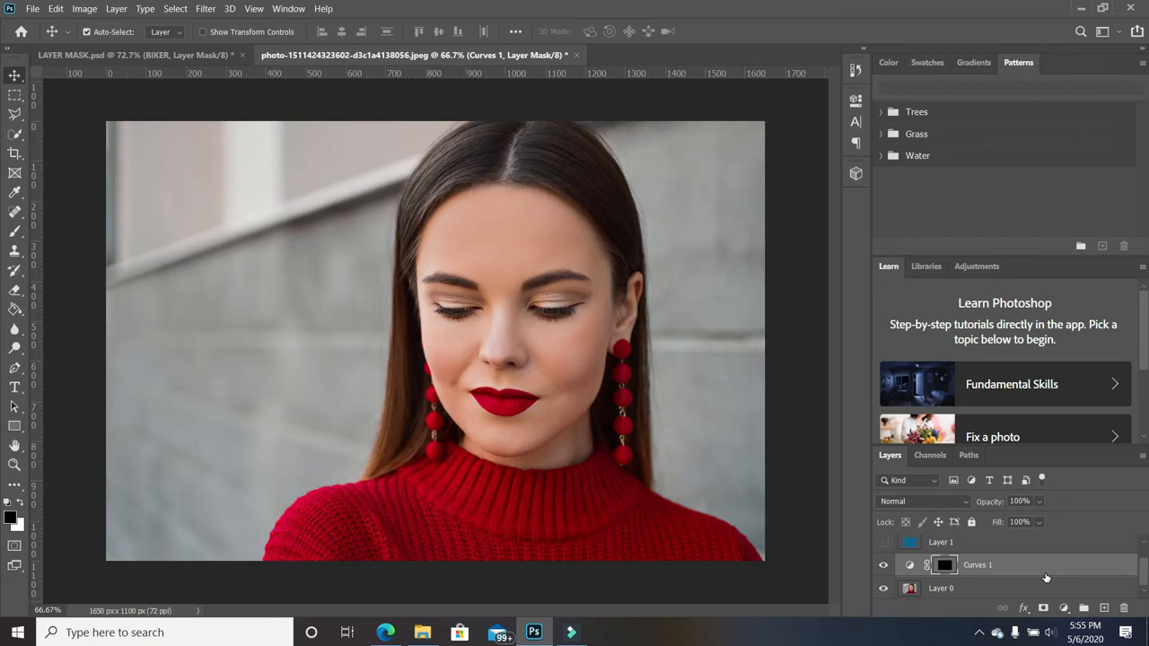
Paint white on the Curves 1 mask over the photo's left side with a 511 px brush at 0% hardness.
{"action": "left_click", "coordinate": [13, 235]}
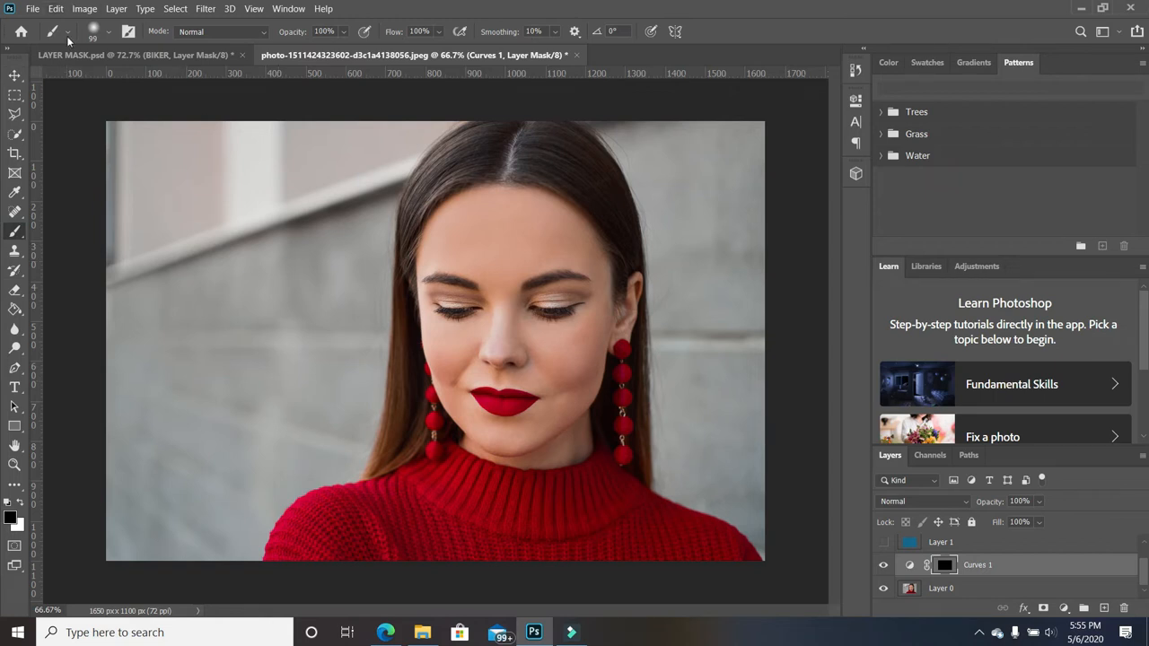
{"action": "left_click", "coordinate": [107, 31]}
{"action": "left_click_drag", "start_coordinate": [138, 79], "coordinate": [171, 82]}
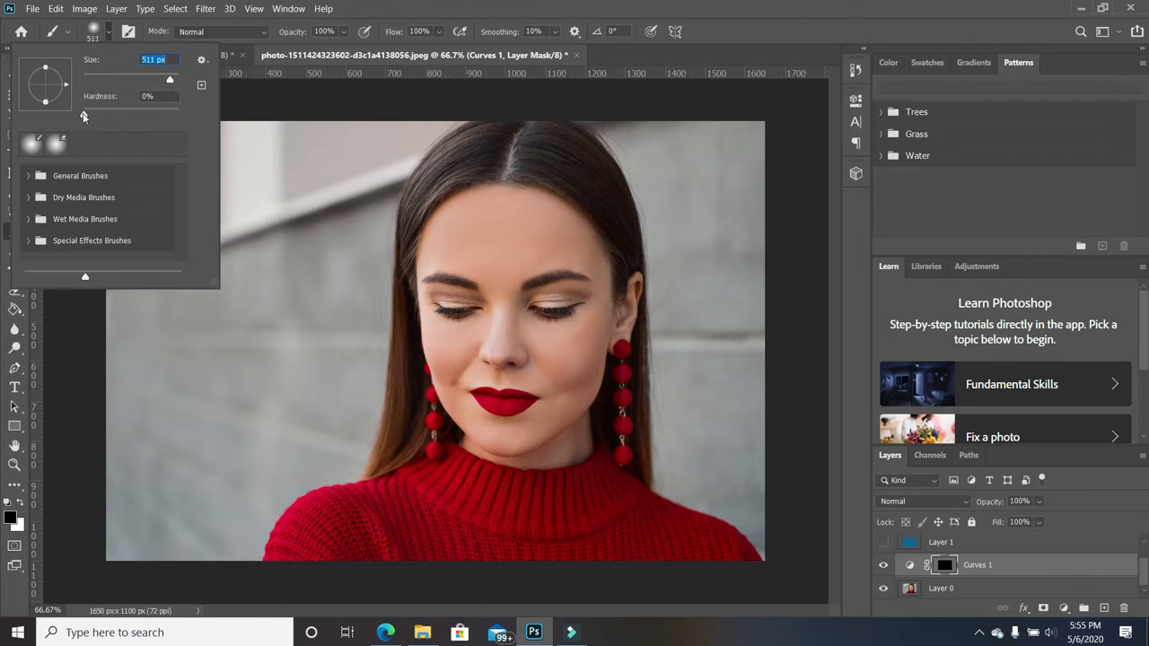
{"action": "left_click", "coordinate": [90, 320]}
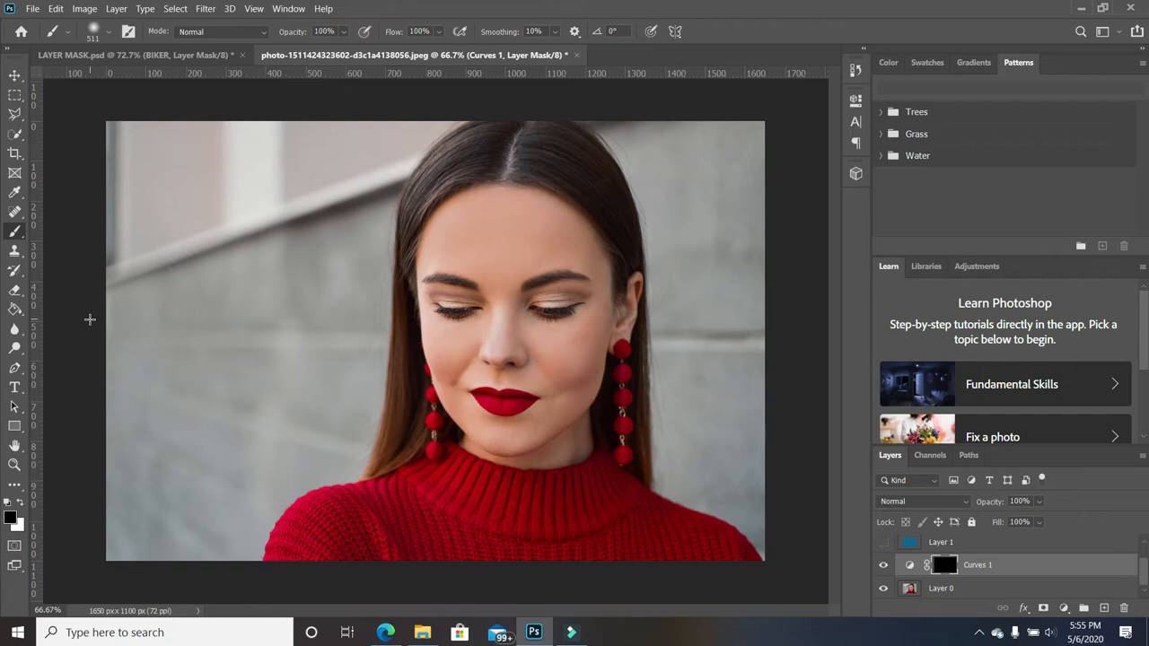
{"action": "left_click", "coordinate": [21, 504]}
{"action": "left_click", "coordinate": [24, 507]}
{"action": "left_click", "coordinate": [23, 507]}
{"action": "left_click", "coordinate": [23, 507]}
{"action": "left_click", "coordinate": [23, 507]}
{"action": "mouse_move", "coordinate": [117, 130]}
{"action": "left_mouse_down"}
{"action": "mouse_move", "coordinate": [120, 121]}
{"action": "mouse_move", "coordinate": [100, 544]}
{"action": "mouse_move", "coordinate": [126, 485]}
{"action": "mouse_move", "coordinate": [171, 135]}
{"action": "mouse_move", "coordinate": [167, 347]}
{"action": "mouse_move", "coordinate": [259, 150]}
{"action": "mouse_move", "coordinate": [258, 107]}
{"action": "mouse_move", "coordinate": [224, 507]}
{"action": "mouse_move", "coordinate": [152, 593]}
{"action": "mouse_move", "coordinate": [328, 467]}
{"action": "mouse_move", "coordinate": [296, 183]}
{"action": "left_mouse_up"}
{"action": "left_click_drag", "start_coordinate": [340, 235], "coordinate": [359, 467]}
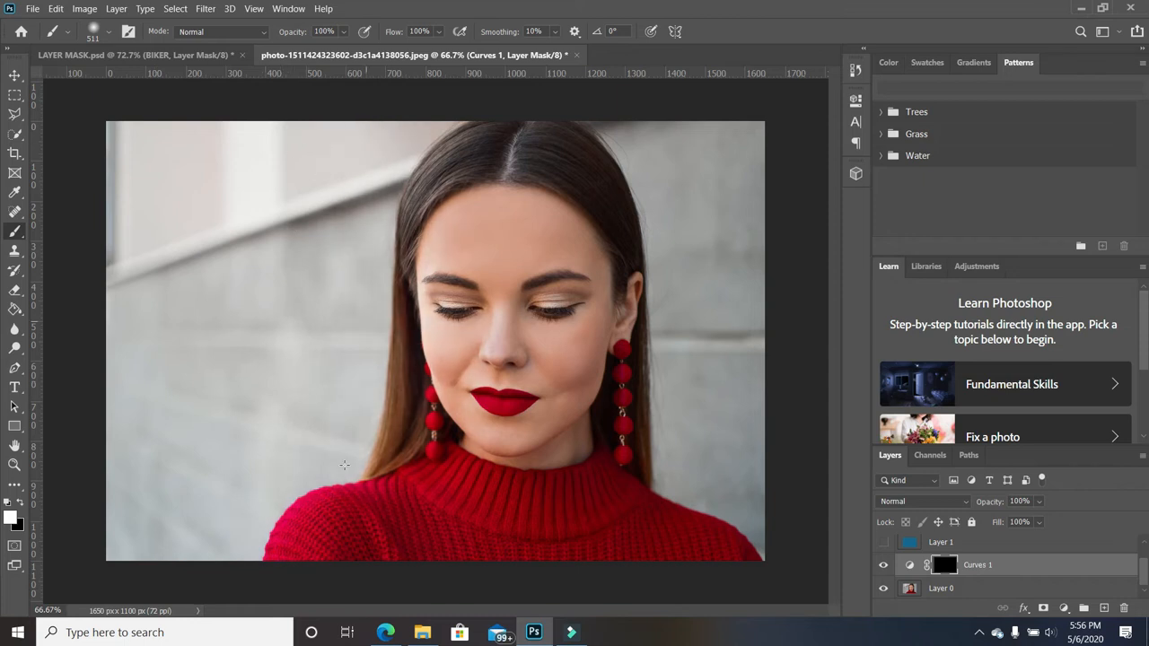
{"action": "mouse_move", "coordinate": [339, 293]}
{"action": "left_mouse_down"}
{"action": "mouse_move", "coordinate": [325, 96]}
{"action": "mouse_move", "coordinate": [348, 154]}
{"action": "mouse_move", "coordinate": [382, 445]}
{"action": "mouse_move", "coordinate": [342, 521]}
{"action": "left_mouse_up"}
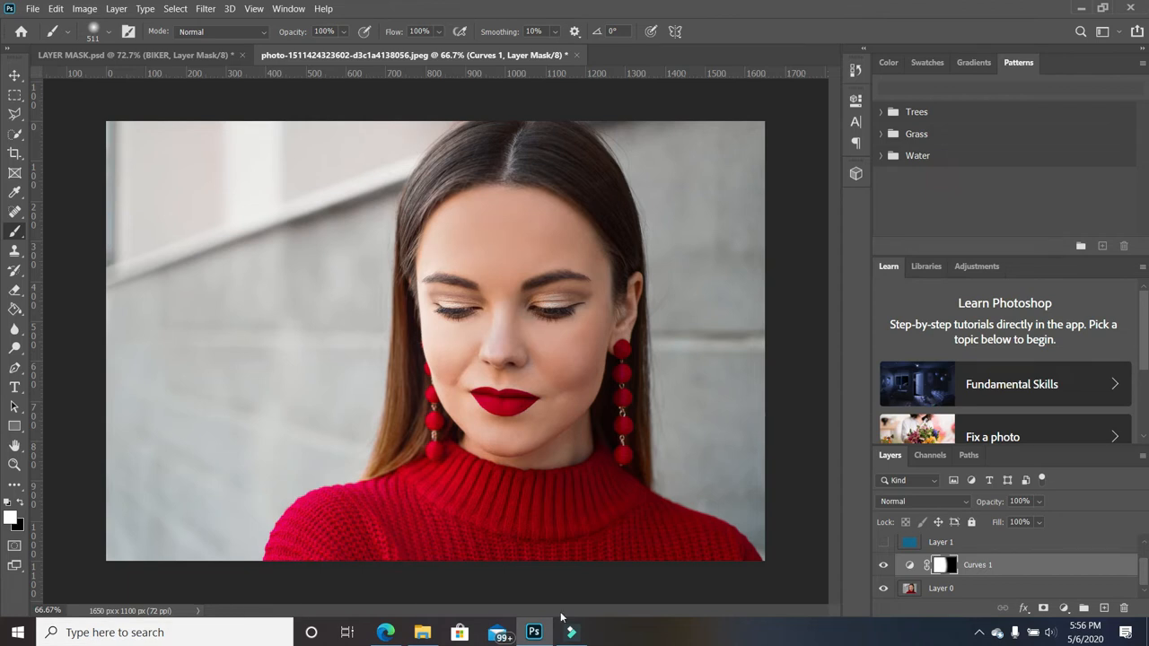
Compare the portrait with the masked Curves 1 adjustment hidden and shown.
{"action": "left_click", "coordinate": [884, 565]}
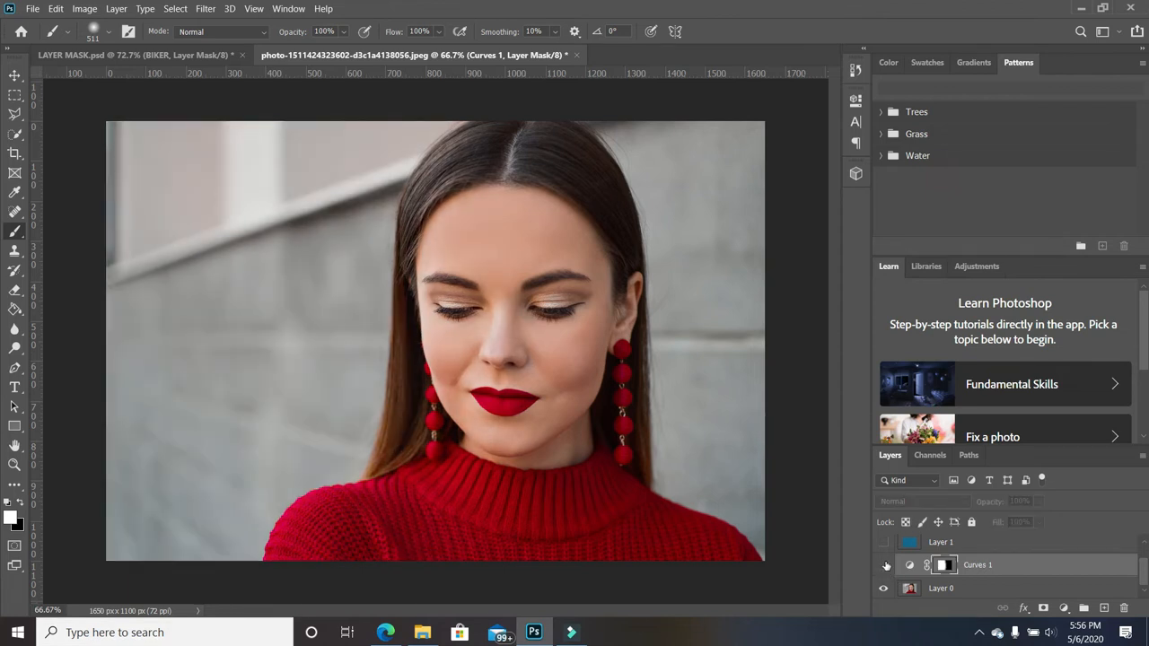
{"action": "left_click", "coordinate": [884, 565]}
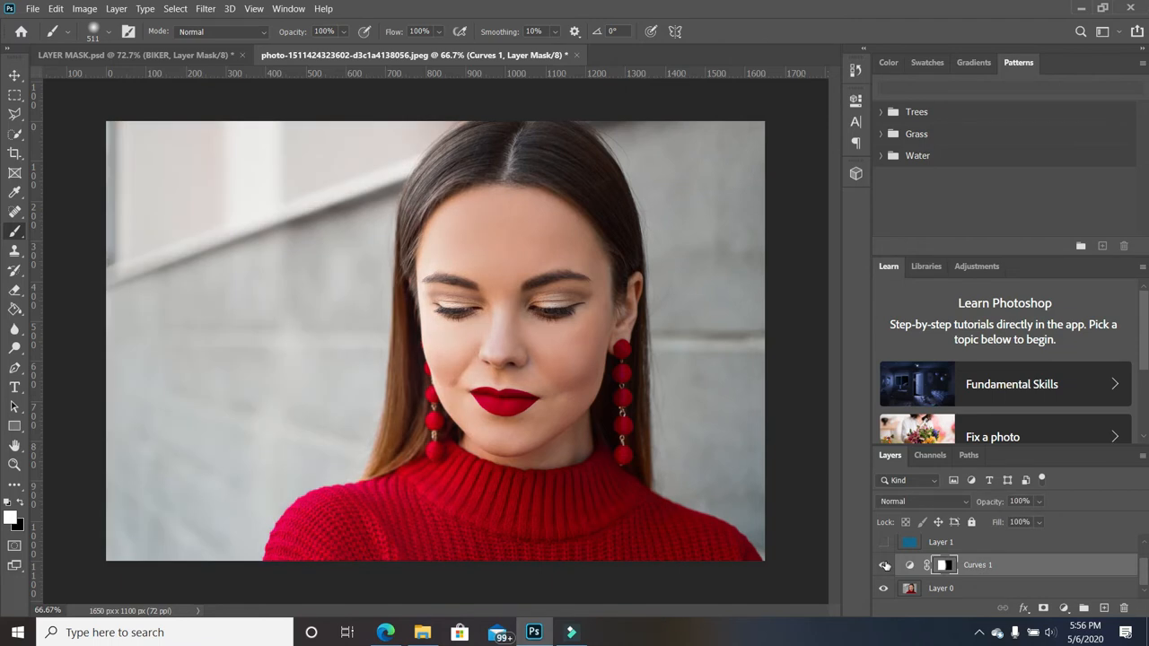
{"action": "left_click", "coordinate": [884, 565]}
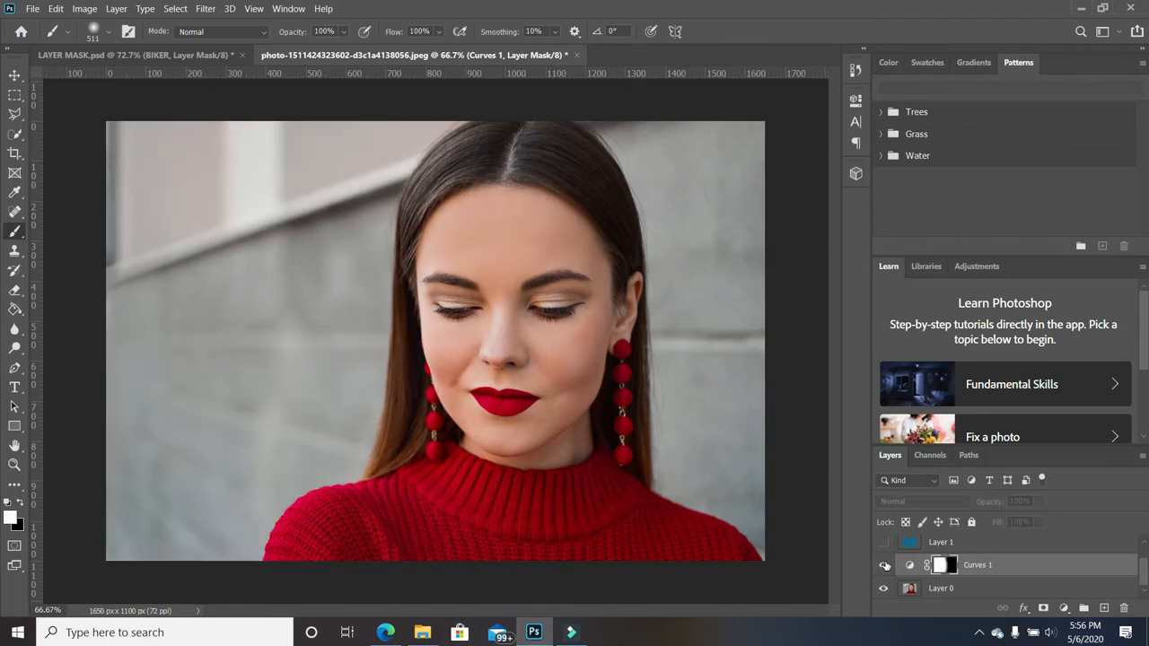
{"action": "left_click", "coordinate": [884, 565]}
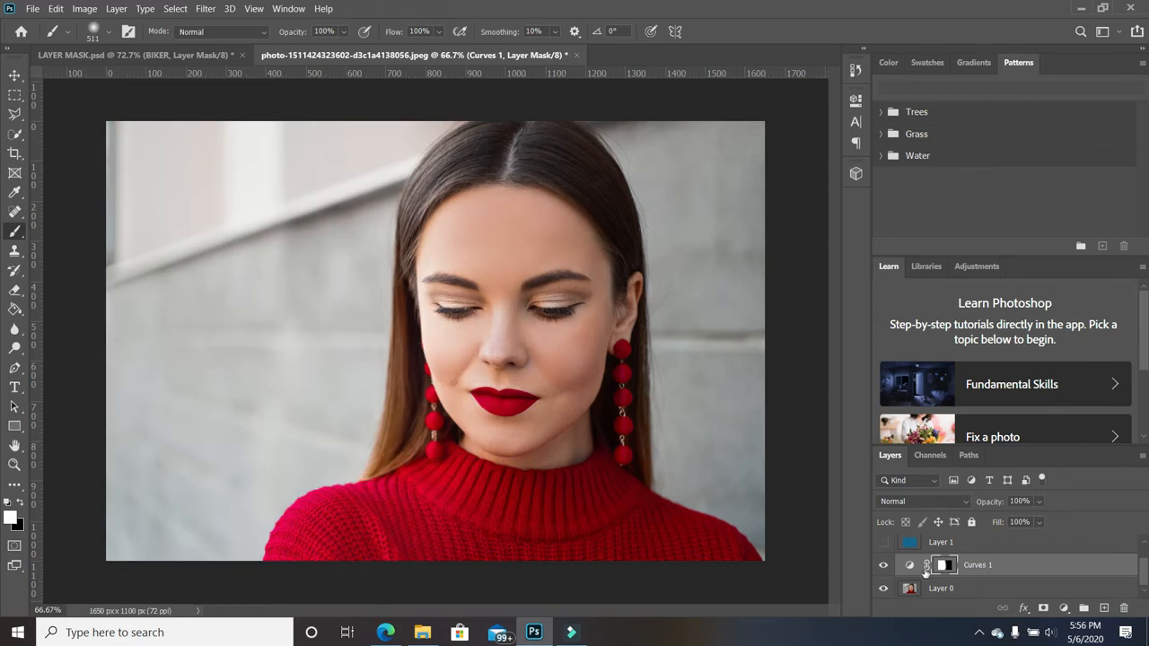
{"action": "left_click", "coordinate": [1002, 589]}
{"action": "left_click", "coordinate": [987, 569]}
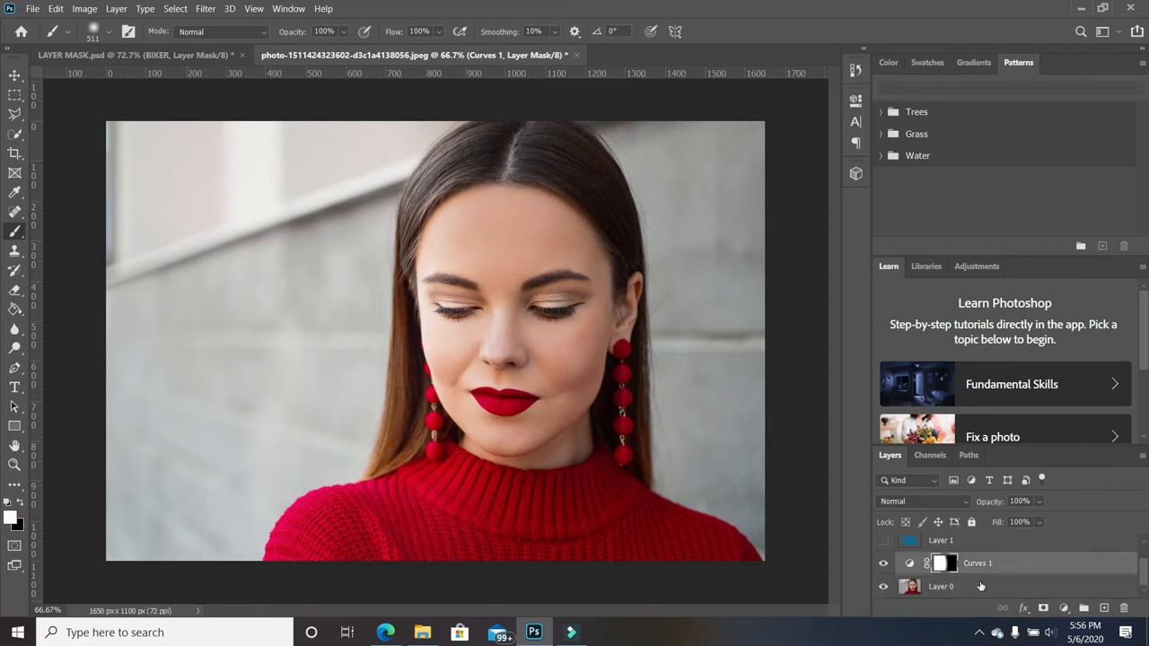
Add a second Curves adjustment directly above Layer 0 and darken the photo by lowering one point on the RGB curve.
{"action": "left_click", "coordinate": [981, 586]}
{"action": "left_click", "coordinate": [1064, 608]}
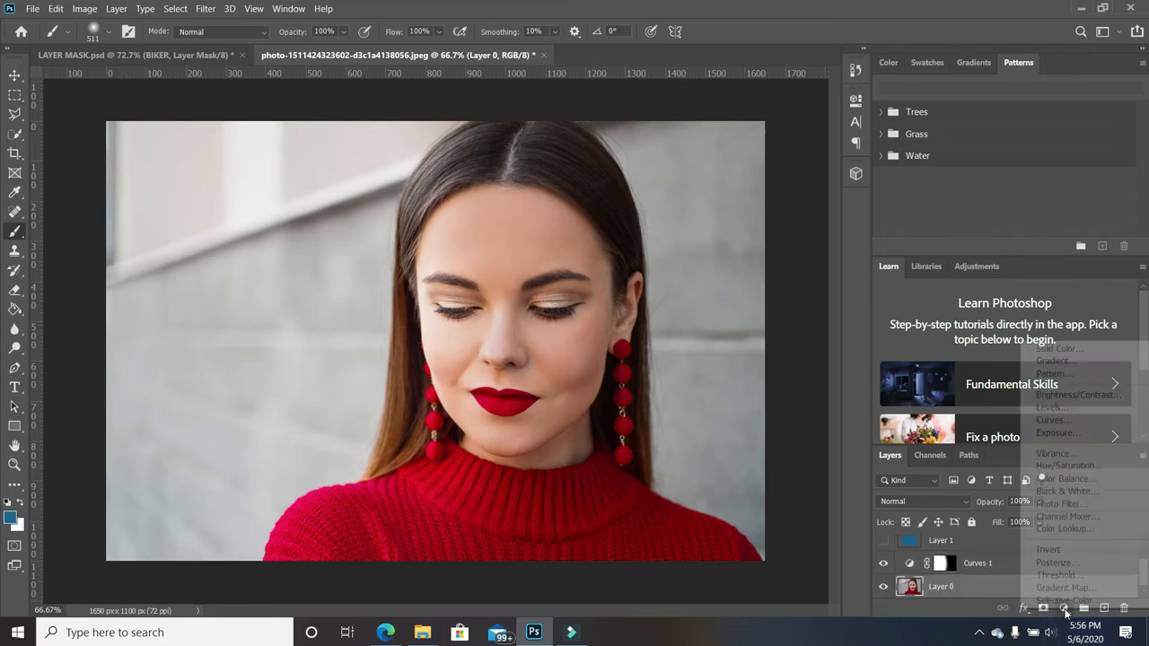
{"action": "left_click", "coordinate": [1054, 420]}
{"action": "left_click_drag", "start_coordinate": [765, 231], "coordinate": [773, 248]}
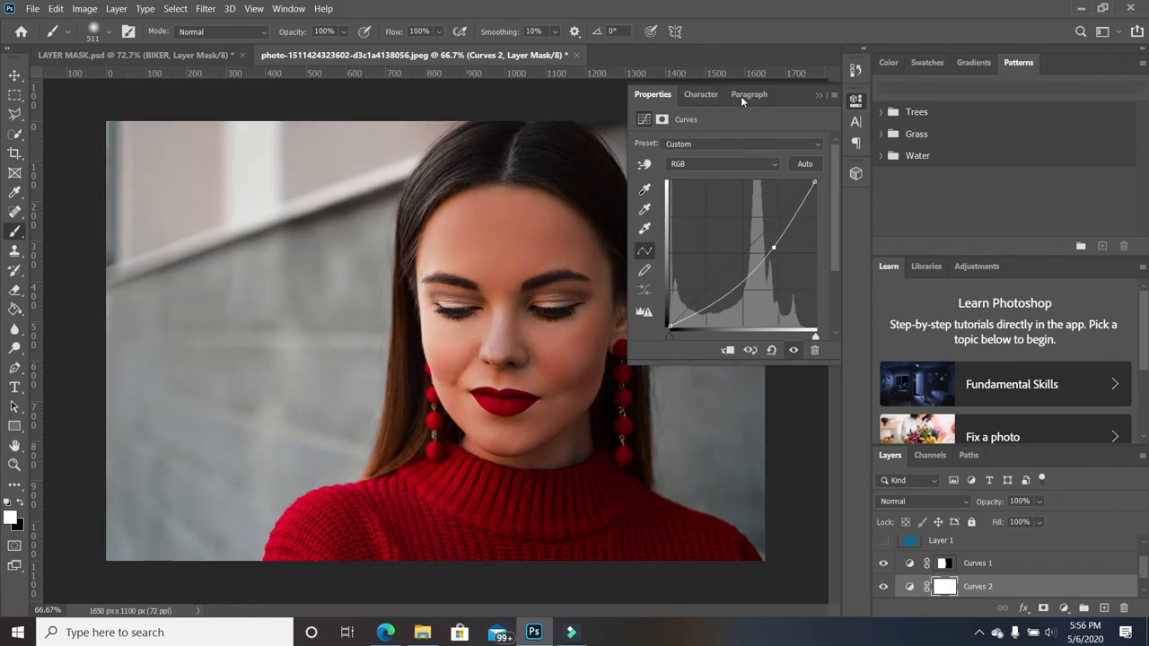
{"action": "left_click", "coordinate": [818, 95]}
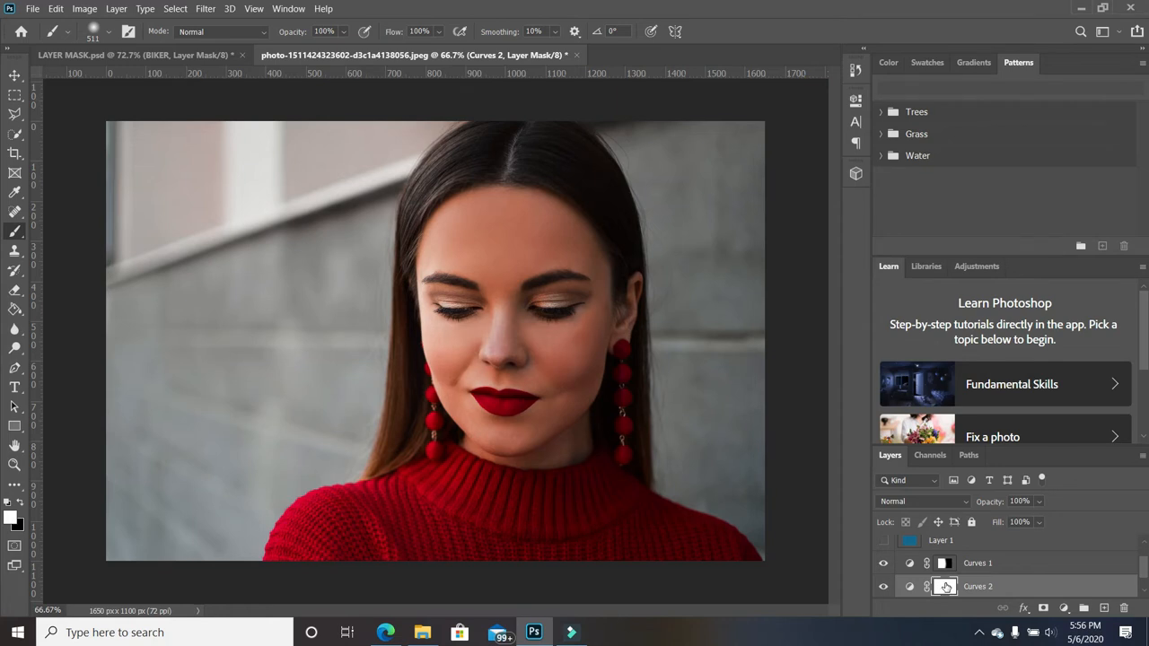
Invert the Curves 2 mask and paint white down the photo's right side to darken only that area.
{"action": "key", "text": "ctrl+i"}
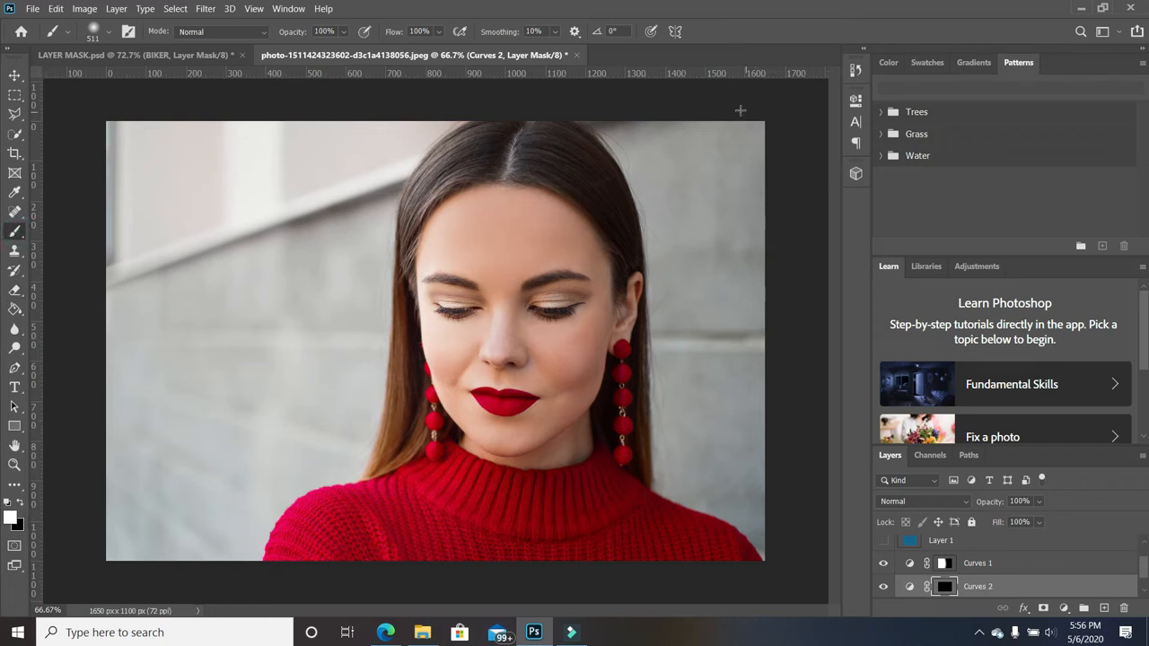
{"action": "mouse_move", "coordinate": [741, 109]}
{"action": "left_mouse_down"}
{"action": "mouse_move", "coordinate": [786, 302]}
{"action": "mouse_move", "coordinate": [739, 610]}
{"action": "mouse_move", "coordinate": [683, 94]}
{"action": "mouse_move", "coordinate": [619, 225]}
{"action": "mouse_move", "coordinate": [598, 590]}
{"action": "left_mouse_up"}
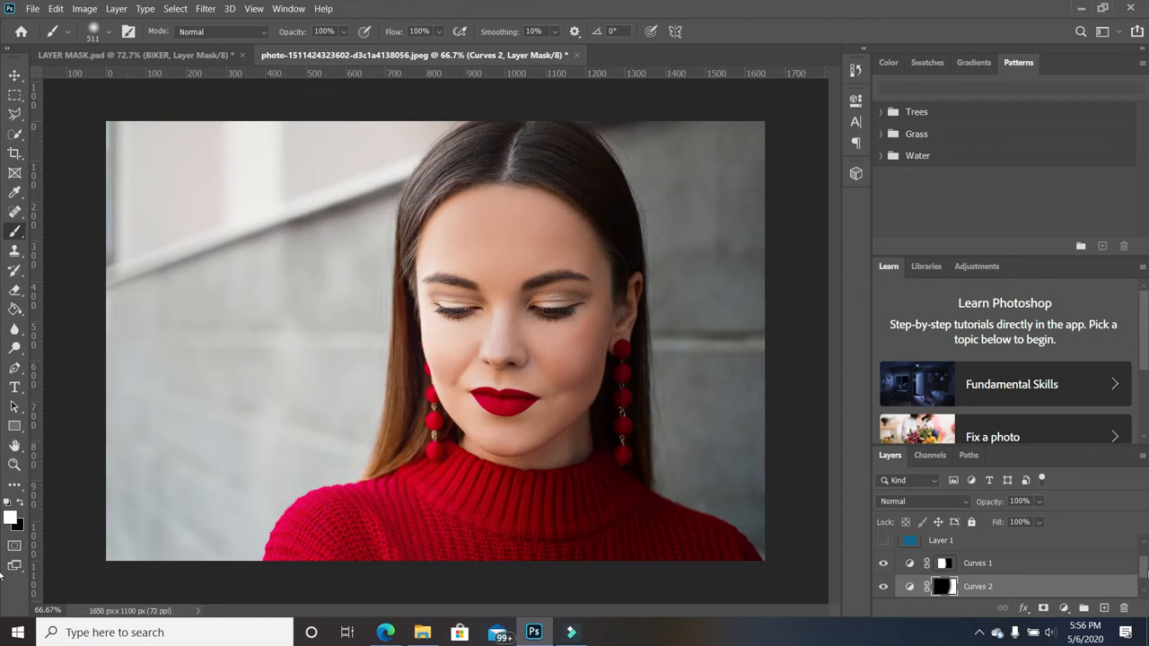
Lower the opacity of the Curves 1 adjustment layer to 72%.
{"action": "left_click", "coordinate": [1023, 562]}
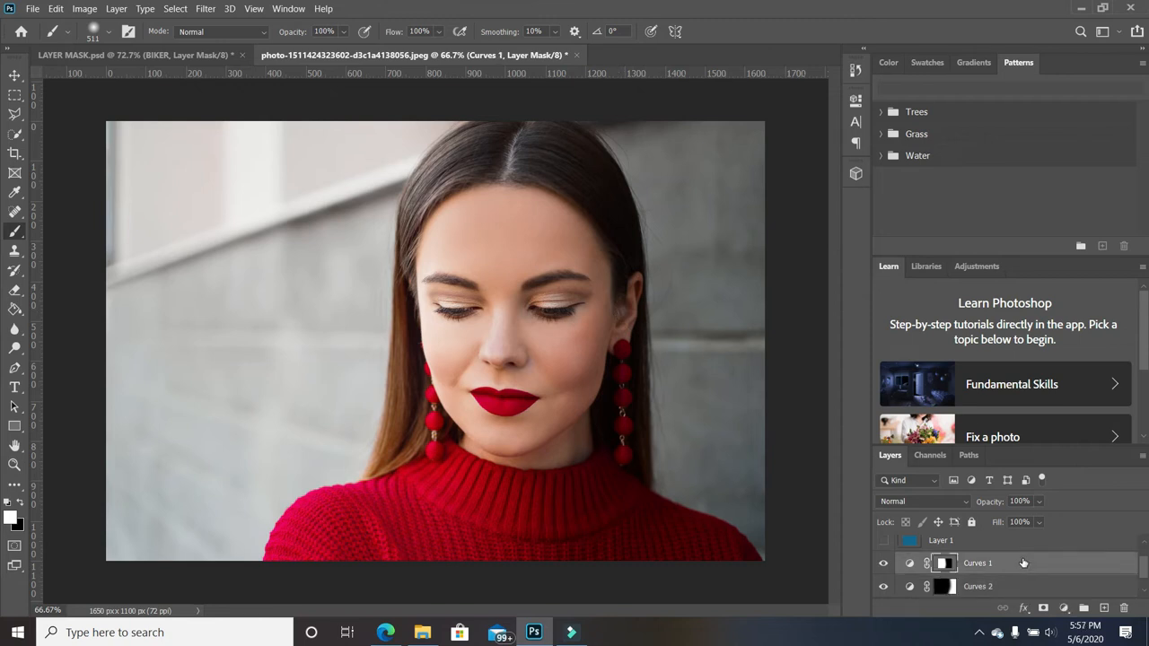
{"action": "left_click", "coordinate": [909, 562]}
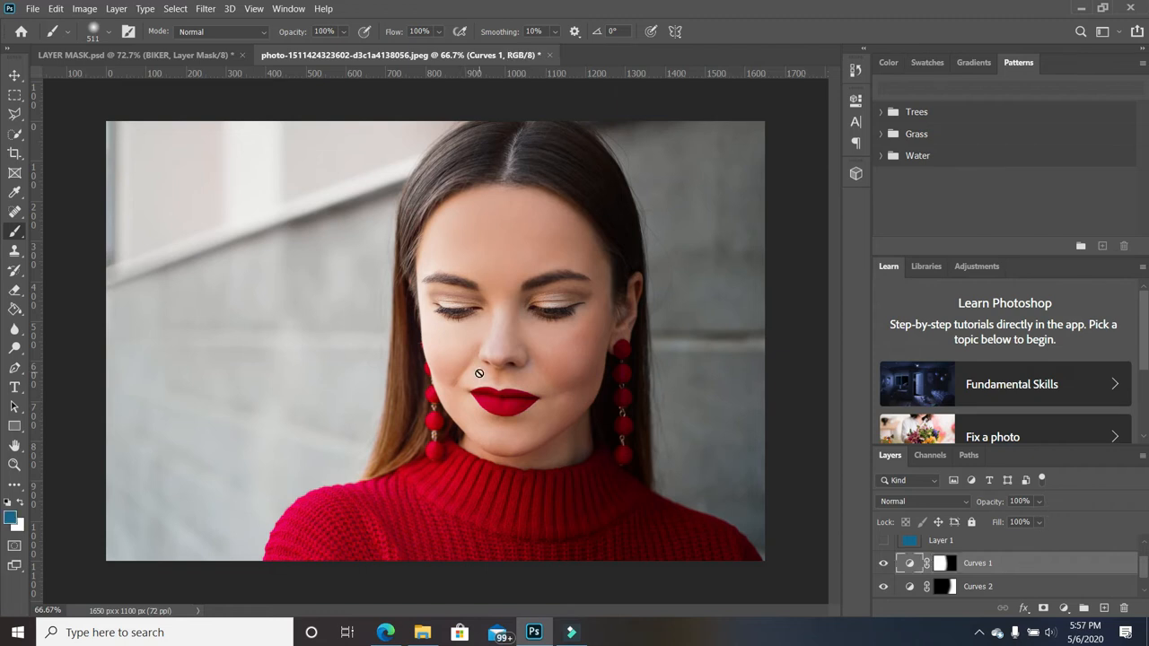
{"action": "left_click", "coordinate": [1039, 502]}
{"action": "left_click_drag", "start_coordinate": [1047, 523], "coordinate": [1037, 523]}
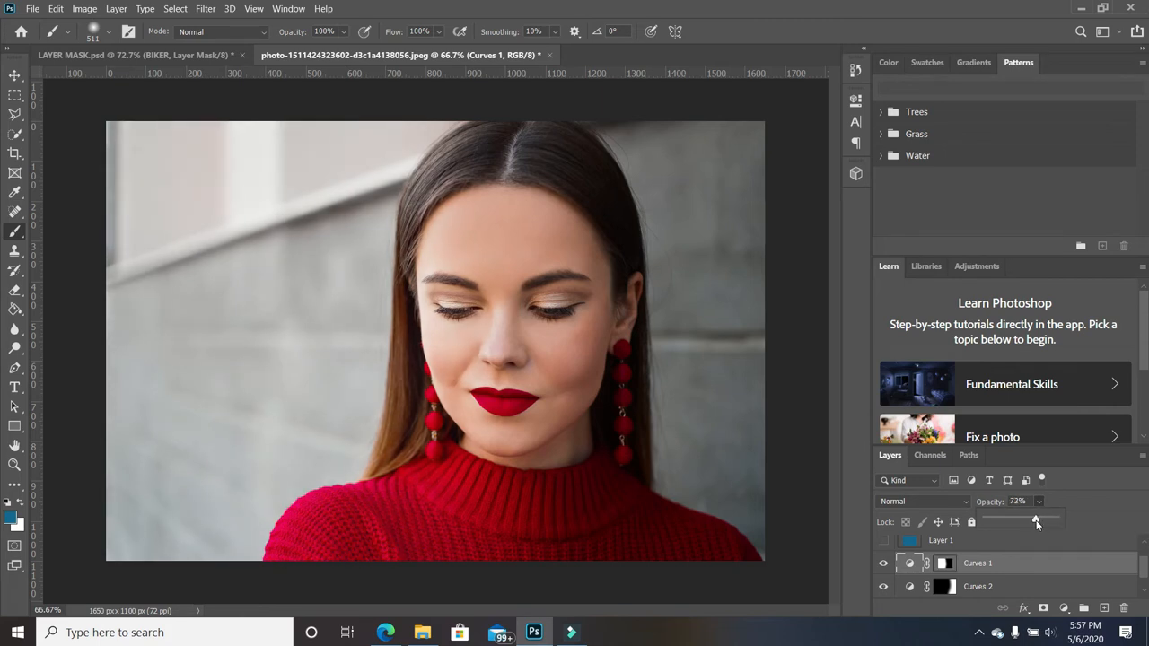
Group the Curves 1 and Curves 2 layers, and compare the portrait with the group hidden and shown.
{"action": "left_click", "coordinate": [999, 565]}
{"action": "left_click", "coordinate": [999, 586], "text": "shift"}
{"action": "key", "text": "ctrl+g"}
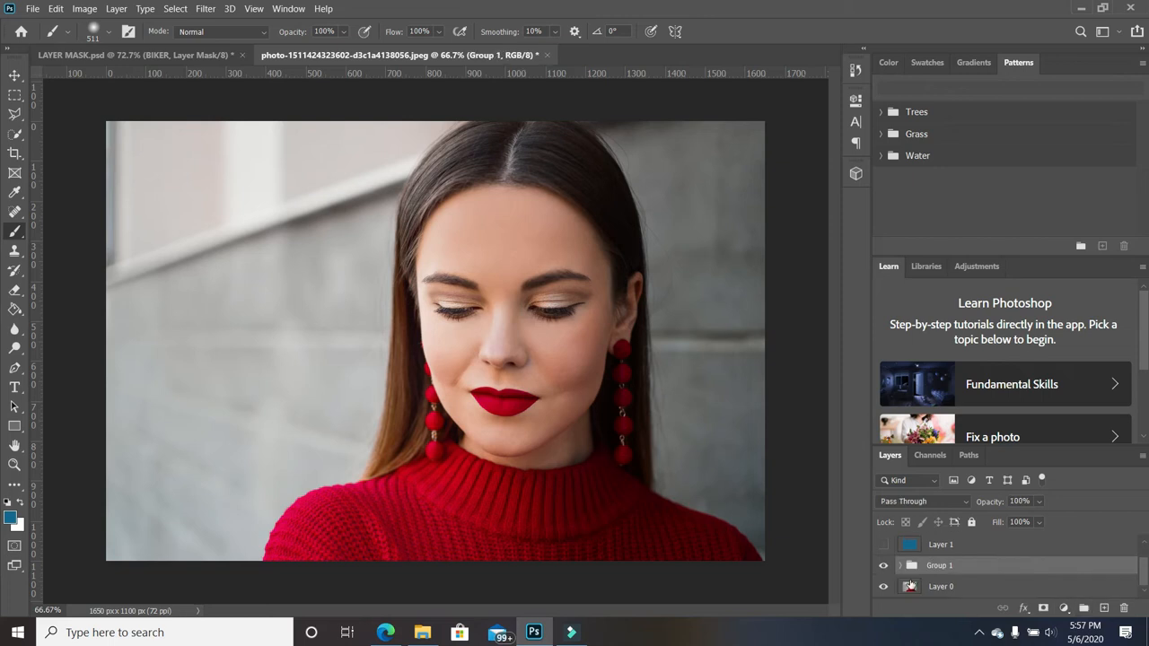
{"action": "left_click", "coordinate": [883, 566]}
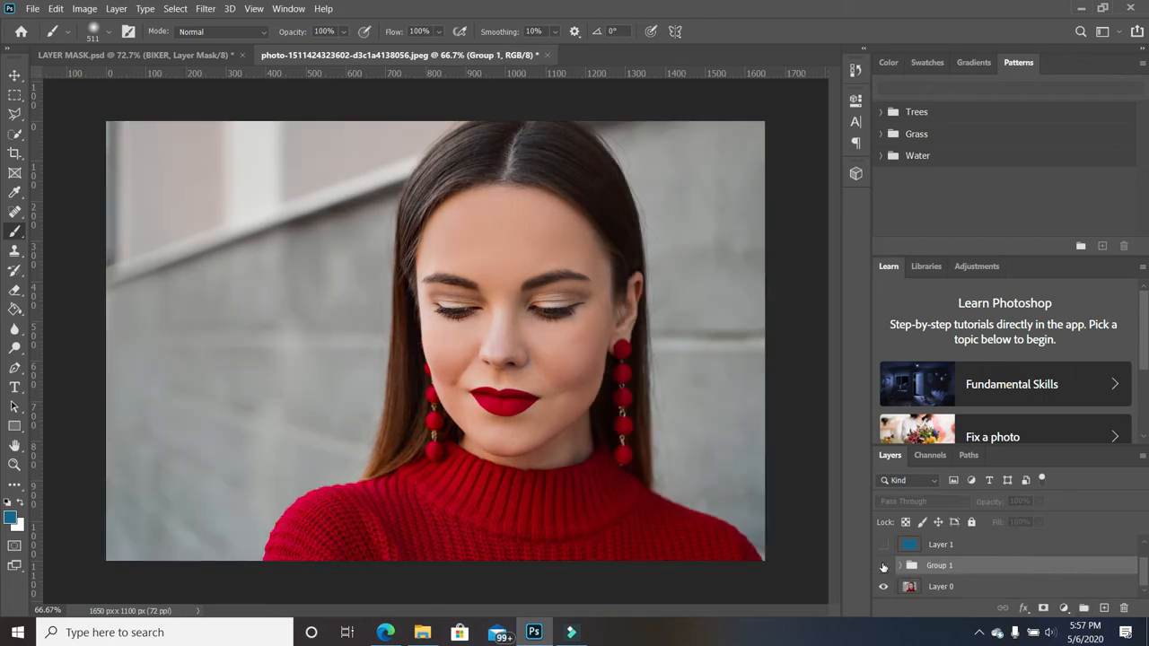
{"action": "left_click", "coordinate": [883, 566]}
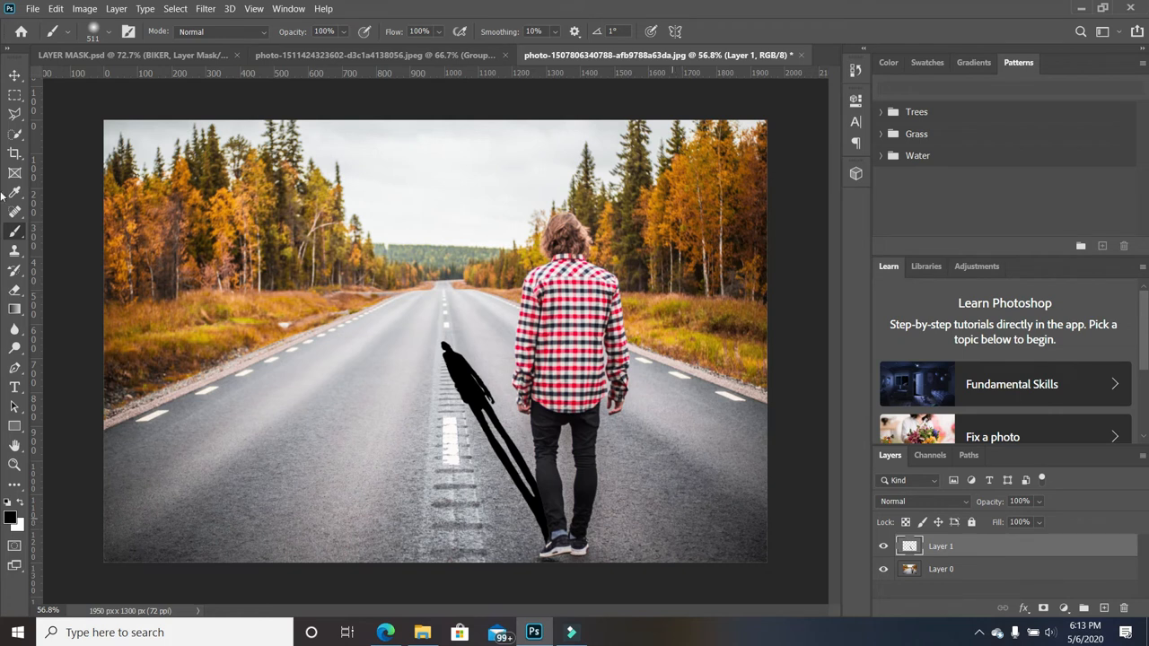
Try erasing the upper end of the man's shadow on Layer 1 with the Eraser tool, and undo the erasure.
{"action": "left_click", "coordinate": [15, 289]}
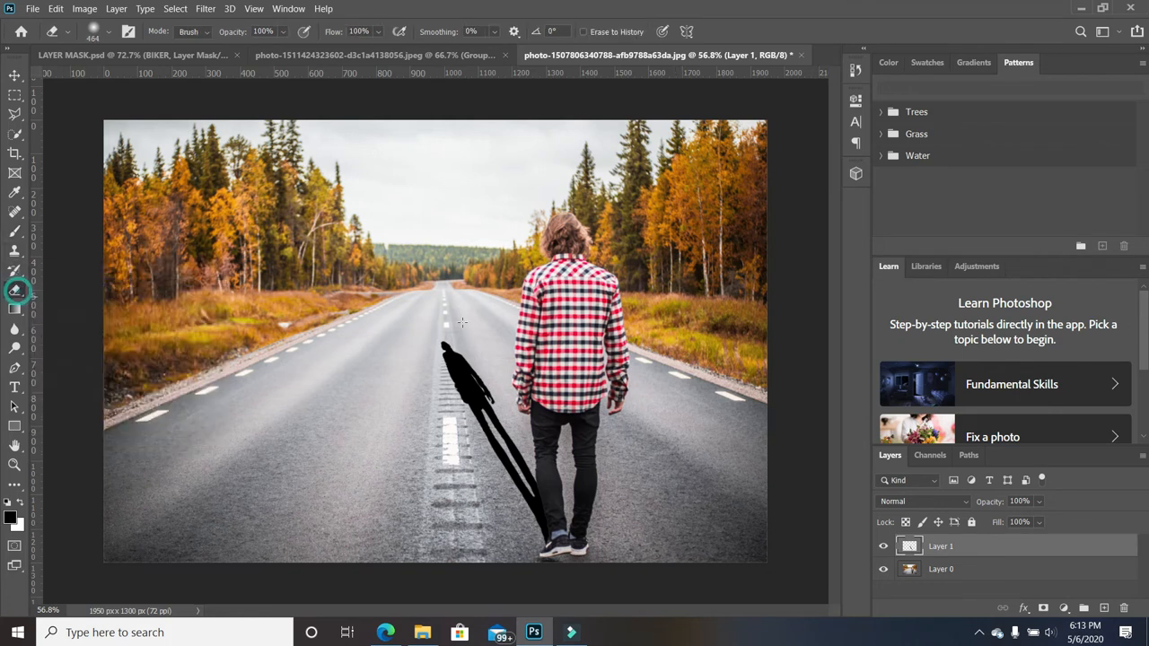
{"action": "left_click_drag", "start_coordinate": [447, 323], "coordinate": [486, 414]}
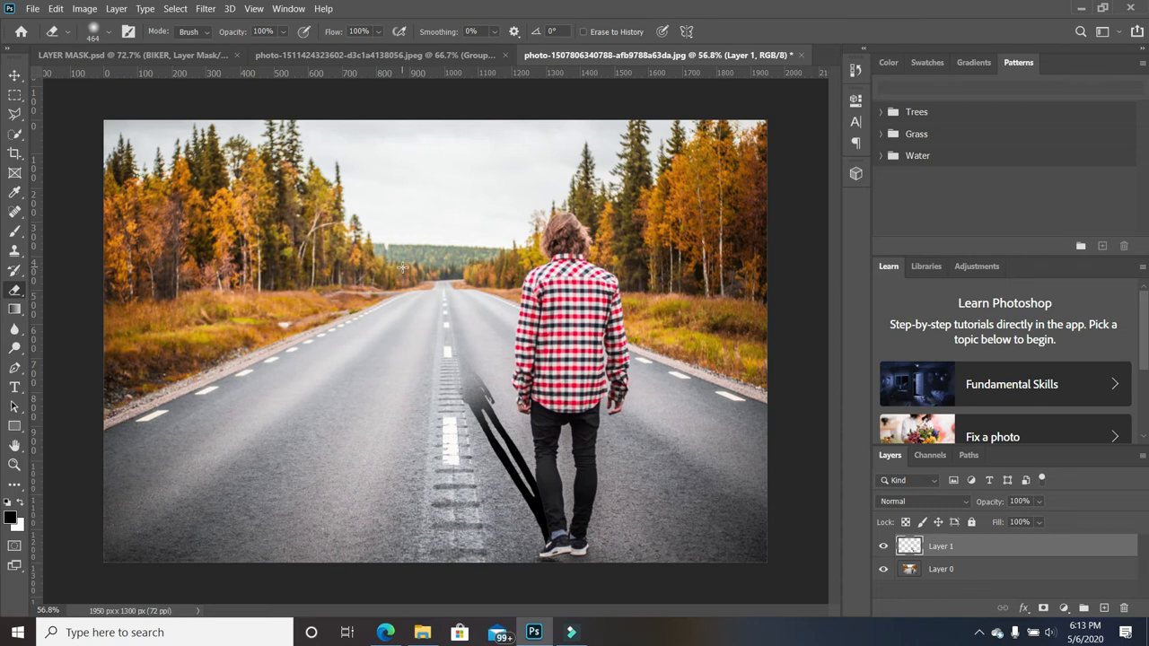
{"action": "key", "text": "ctrl+z"}
Add a layer mask to the shadow's Layer 1 and fade the shadow's head by brushing black on the mask.
{"action": "left_click", "coordinate": [1044, 608]}
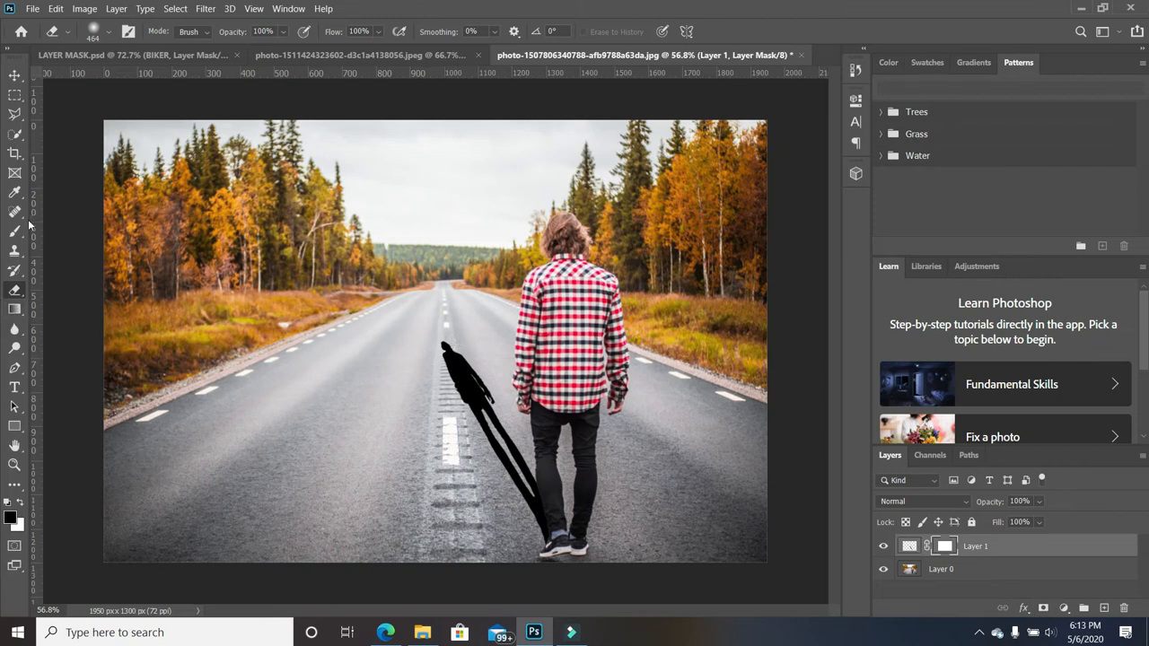
{"action": "left_click", "coordinate": [15, 232]}
{"action": "left_click", "coordinate": [444, 313]}
{"action": "left_click", "coordinate": [443, 300]}
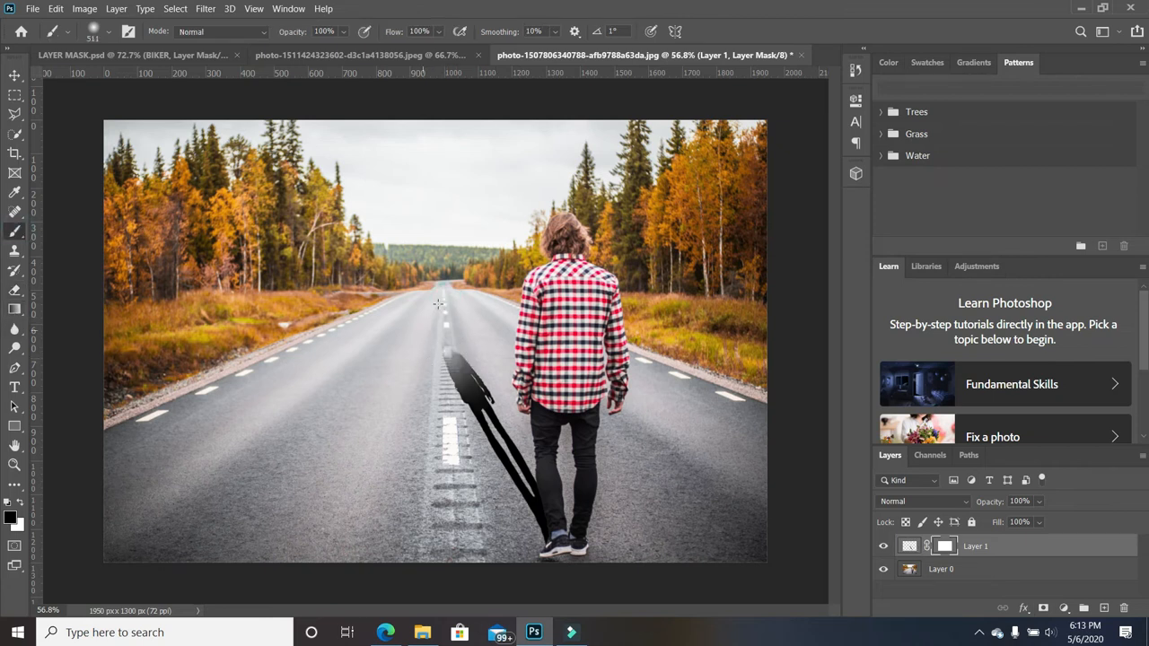
{"action": "left_click", "coordinate": [438, 303]}
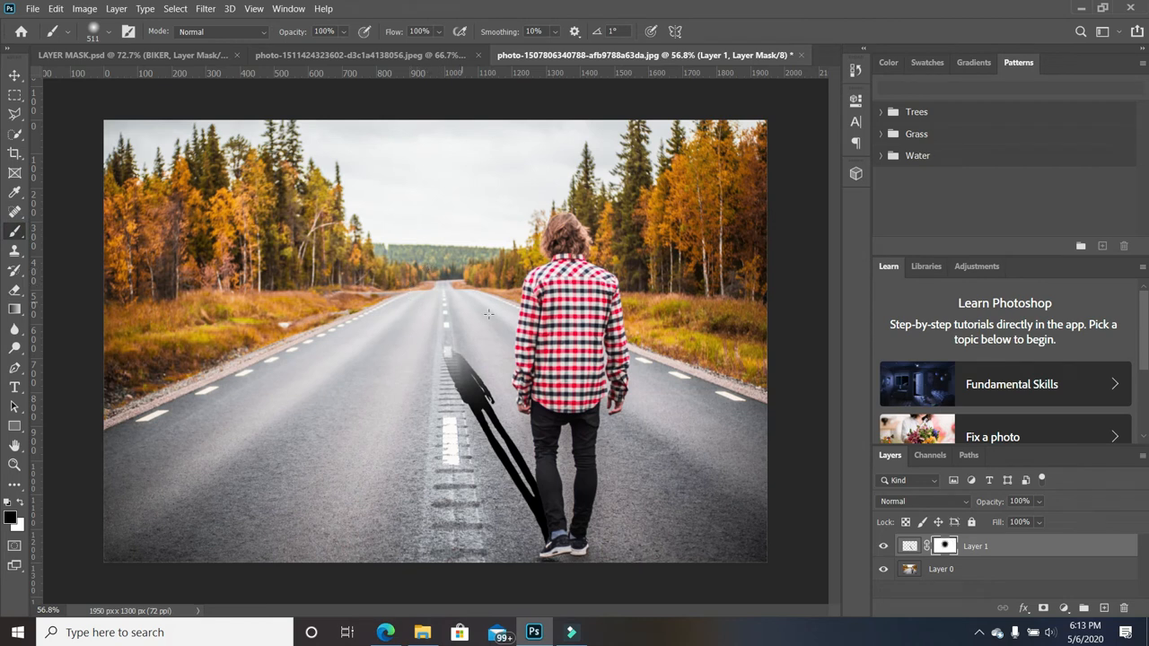
Restore the hidden part of the shadow by painting white over it on the Layer 1 mask.
{"action": "left_click", "coordinate": [19, 506]}
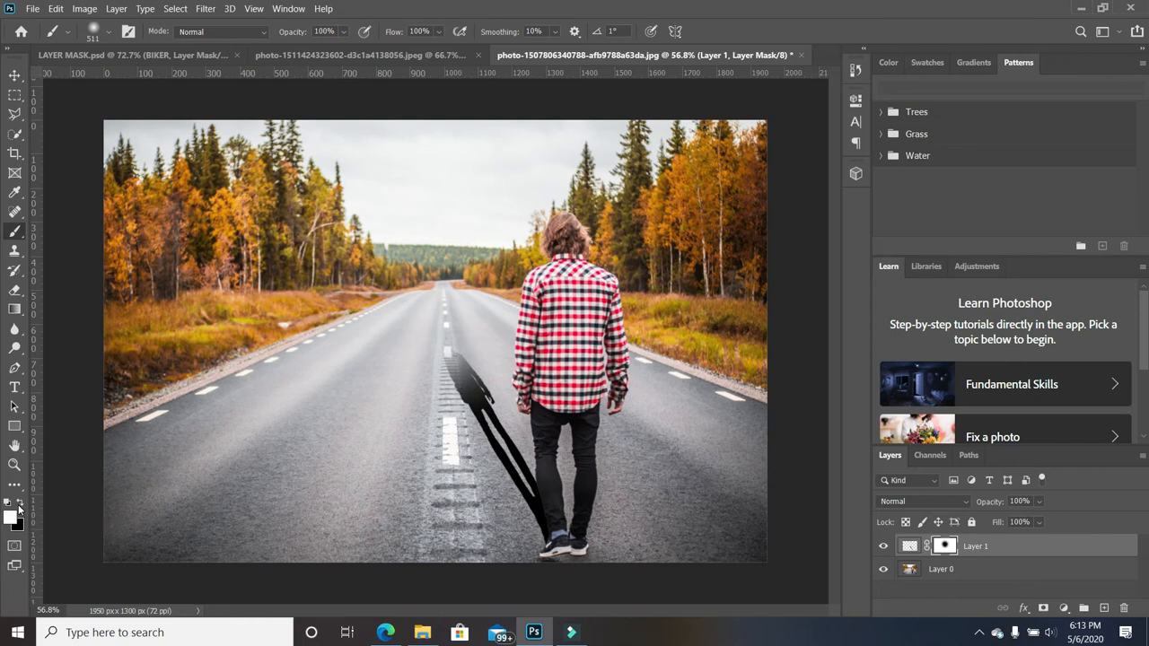
{"action": "mouse_move", "coordinate": [422, 372]}
{"action": "left_mouse_down"}
{"action": "mouse_move", "coordinate": [467, 340]}
{"action": "mouse_move", "coordinate": [470, 376]}
{"action": "left_mouse_up"}
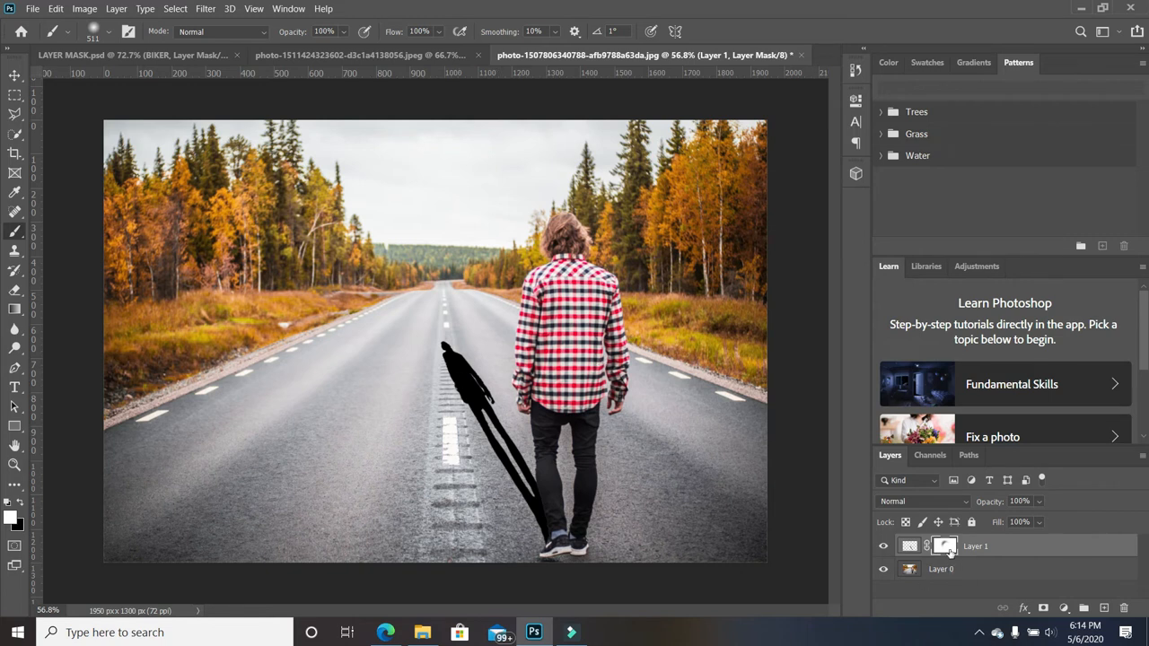
Apply a black-to-white linear gradient on the Layer 1 mask from above the shadow's head towards the feet to fade the shadow.
{"action": "left_click", "coordinate": [17, 312]}
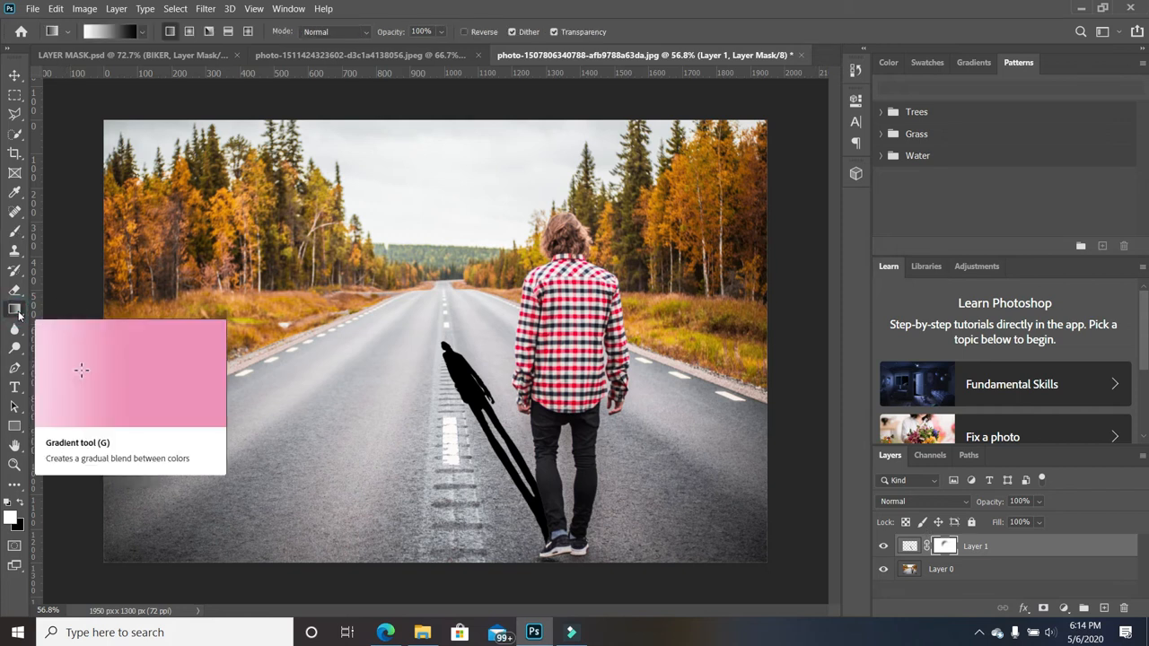
{"action": "left_click", "coordinate": [19, 504]}
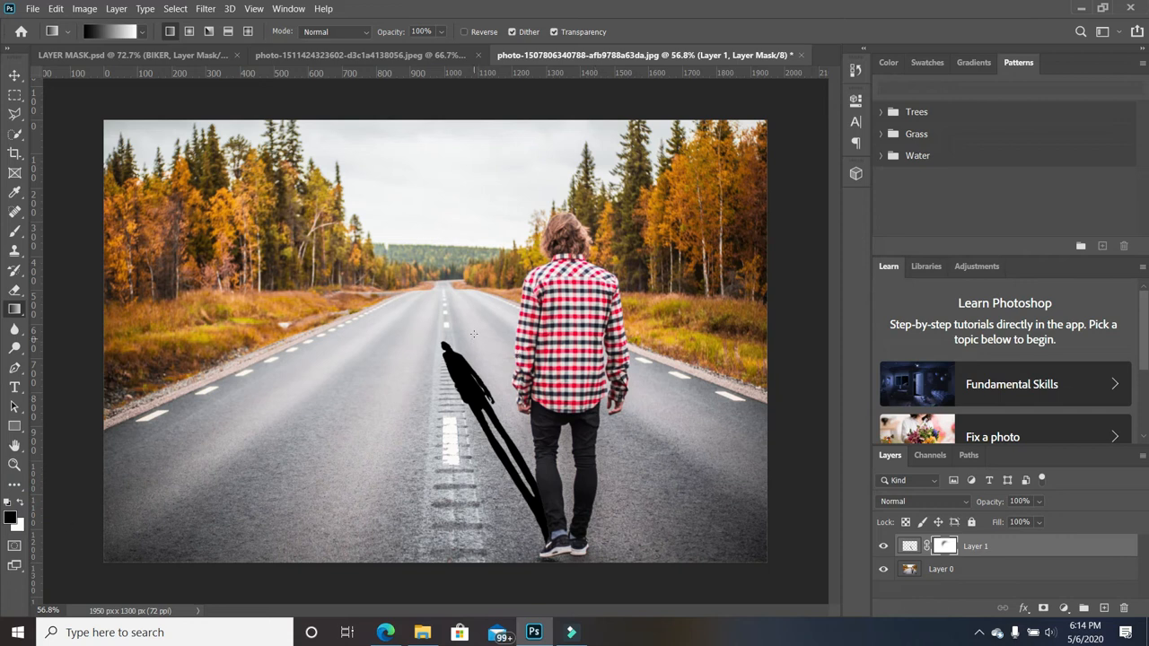
{"action": "left_click_drag", "start_coordinate": [432, 322], "coordinate": [457, 385]}
{"action": "left_click_drag", "start_coordinate": [411, 309], "coordinate": [487, 414]}
{"action": "left_click_drag", "start_coordinate": [419, 308], "coordinate": [507, 432]}
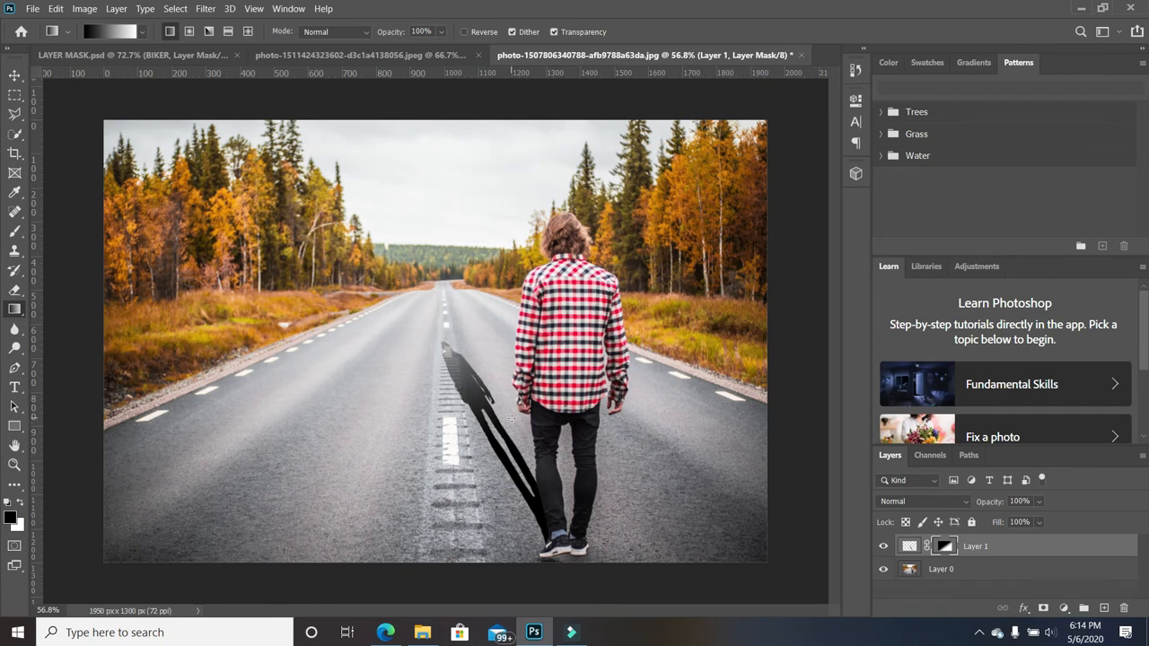
{"action": "left_click_drag", "start_coordinate": [422, 315], "coordinate": [514, 449]}
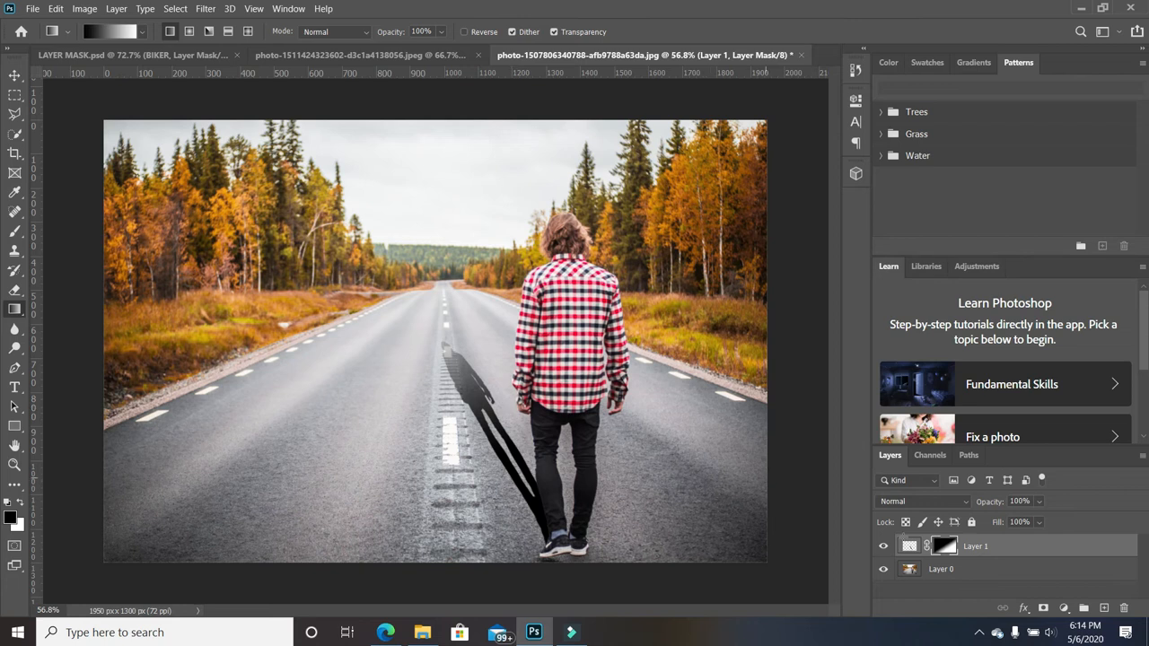
Delete the layer mask from the shadow's Layer 1.
{"action": "right_click", "coordinate": [951, 549]}
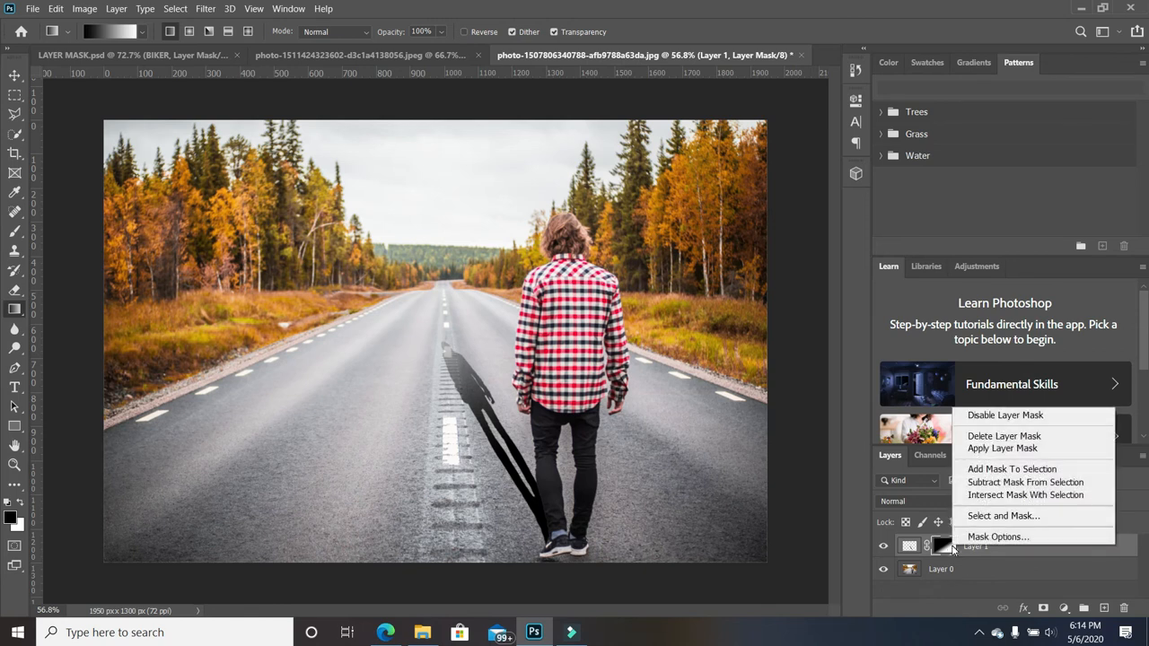
{"action": "left_click", "coordinate": [1006, 436]}
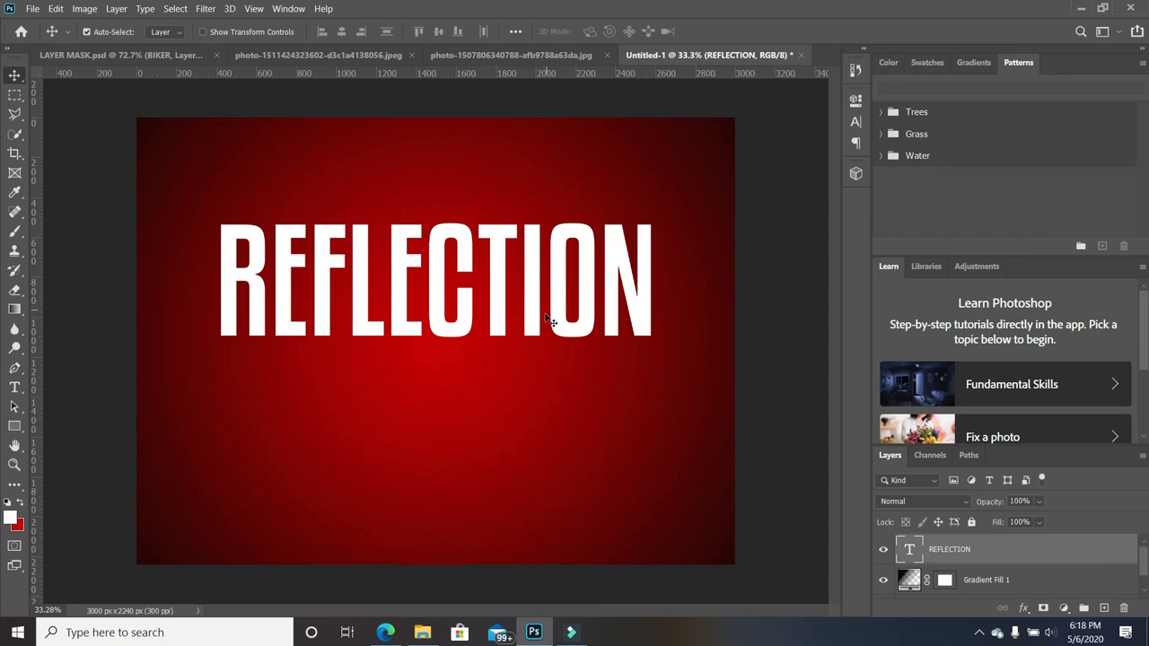
Duplicate the REFLECTION text layer and flip the copy vertically.
{"action": "left_click_drag", "start_coordinate": [1067, 551], "coordinate": [1112, 613]}
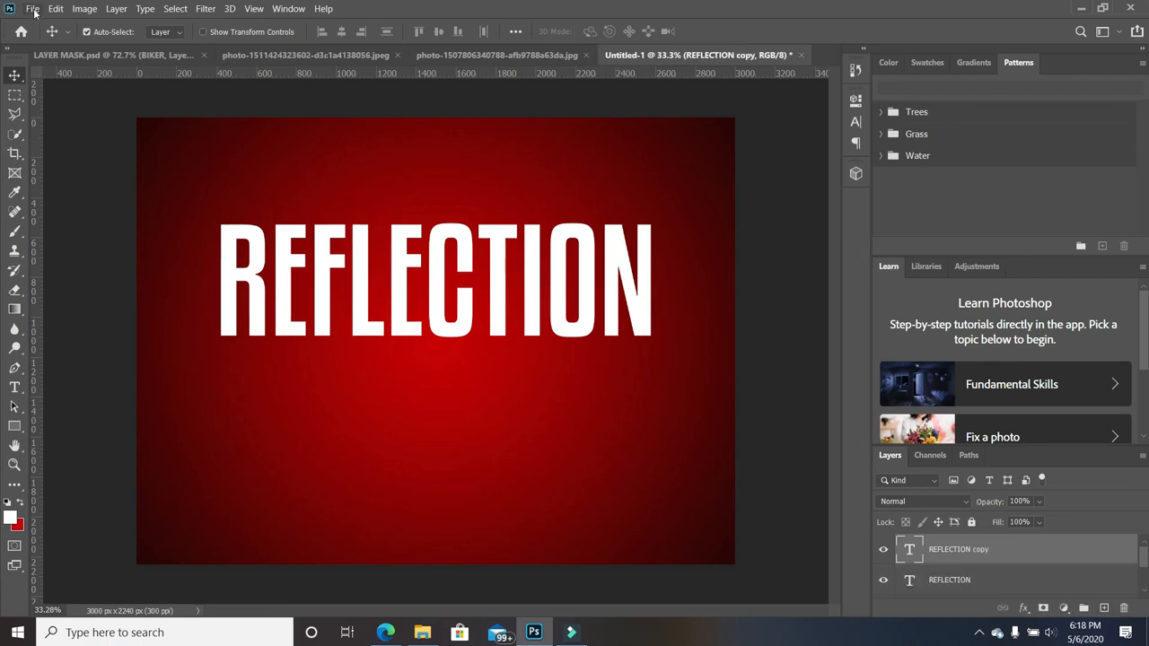
{"action": "left_click", "coordinate": [32, 9]}
{"action": "mouse_move", "coordinate": [56, 9]}
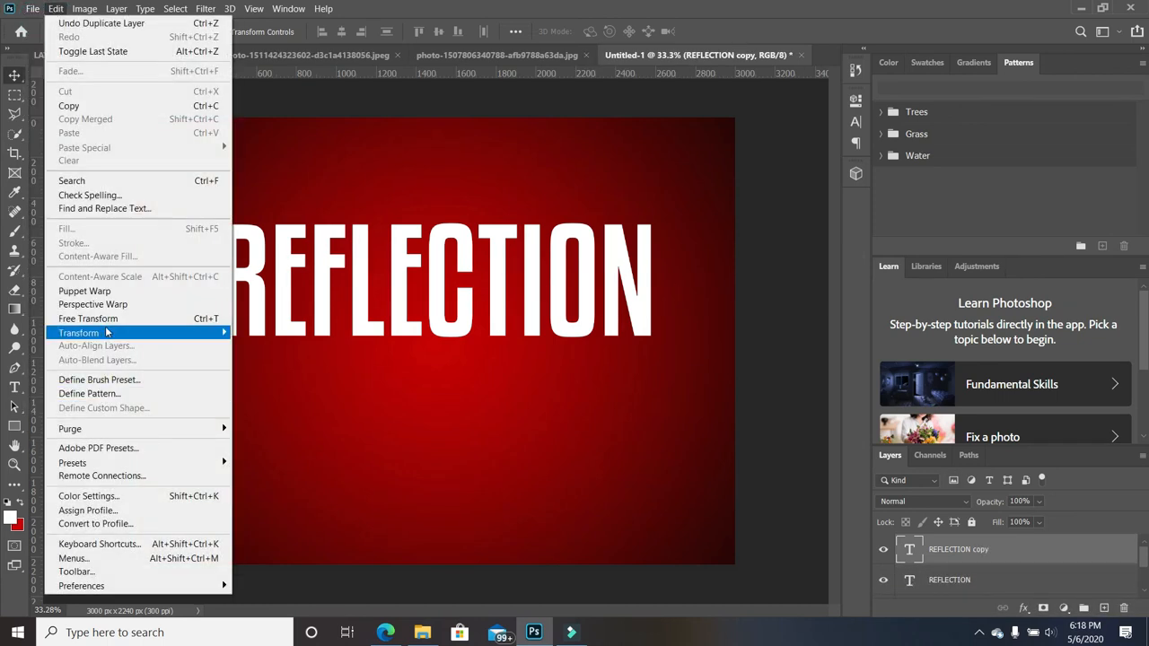
{"action": "mouse_move", "coordinate": [106, 332]}
{"action": "left_click", "coordinate": [274, 563]}
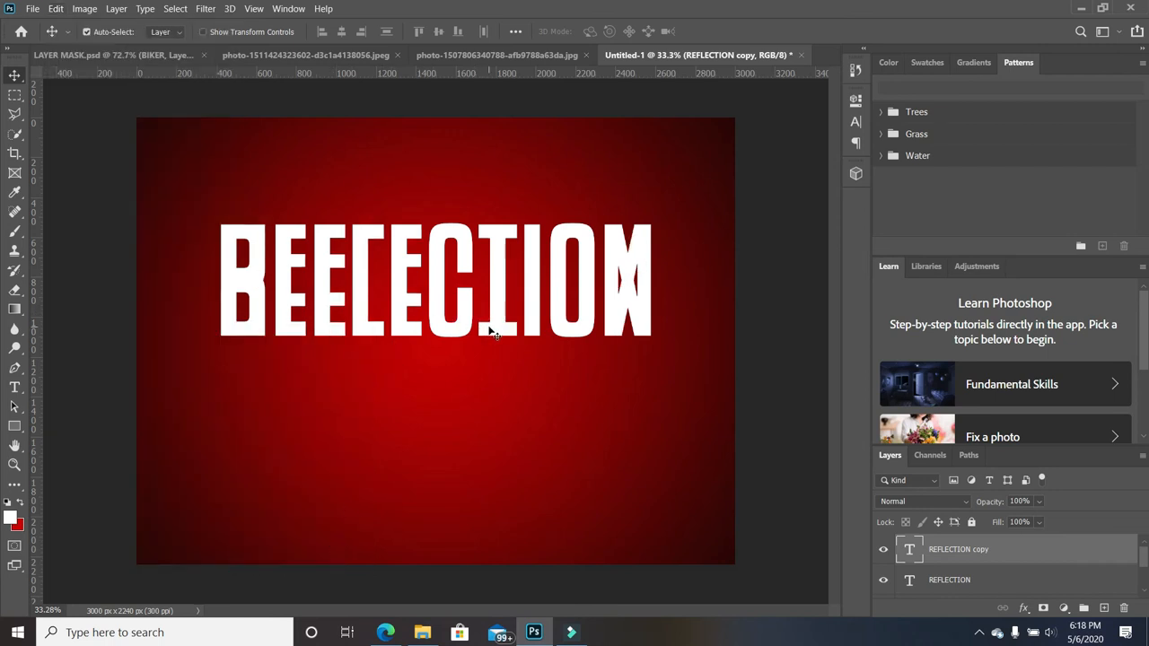
Move the flipped REFLECTION copy directly beneath the original text and lower its opacity to 39%.
{"action": "left_click_drag", "start_coordinate": [489, 331], "coordinate": [490, 445]}
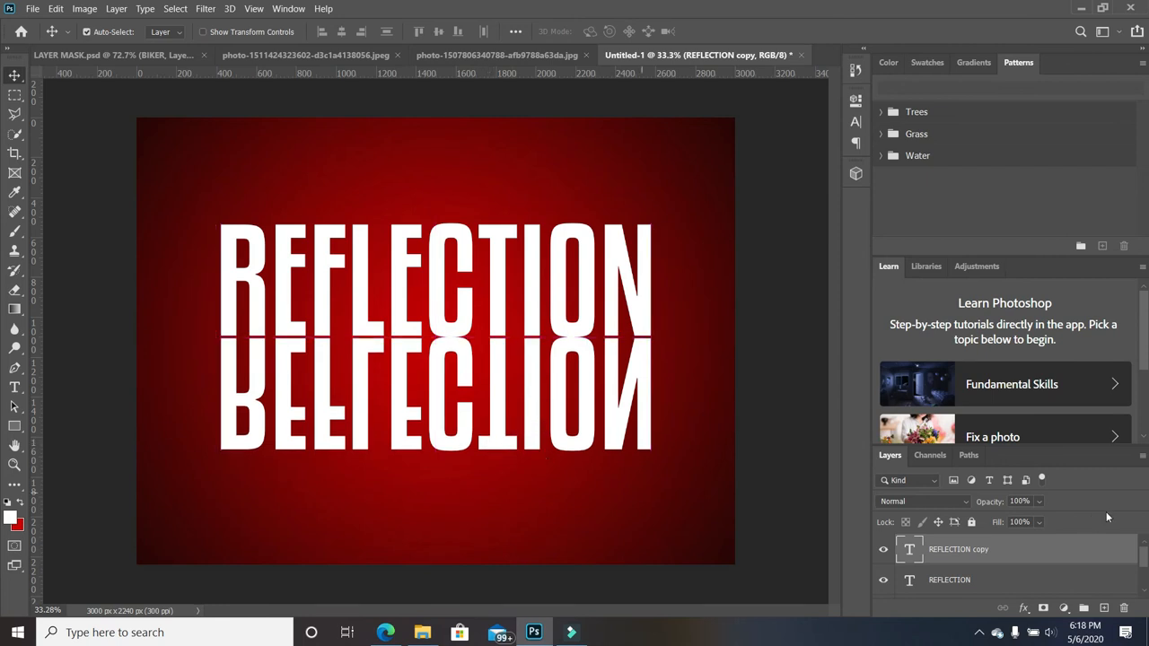
{"action": "left_click", "coordinate": [1040, 500]}
{"action": "left_click_drag", "start_coordinate": [1060, 521], "coordinate": [1009, 522]}
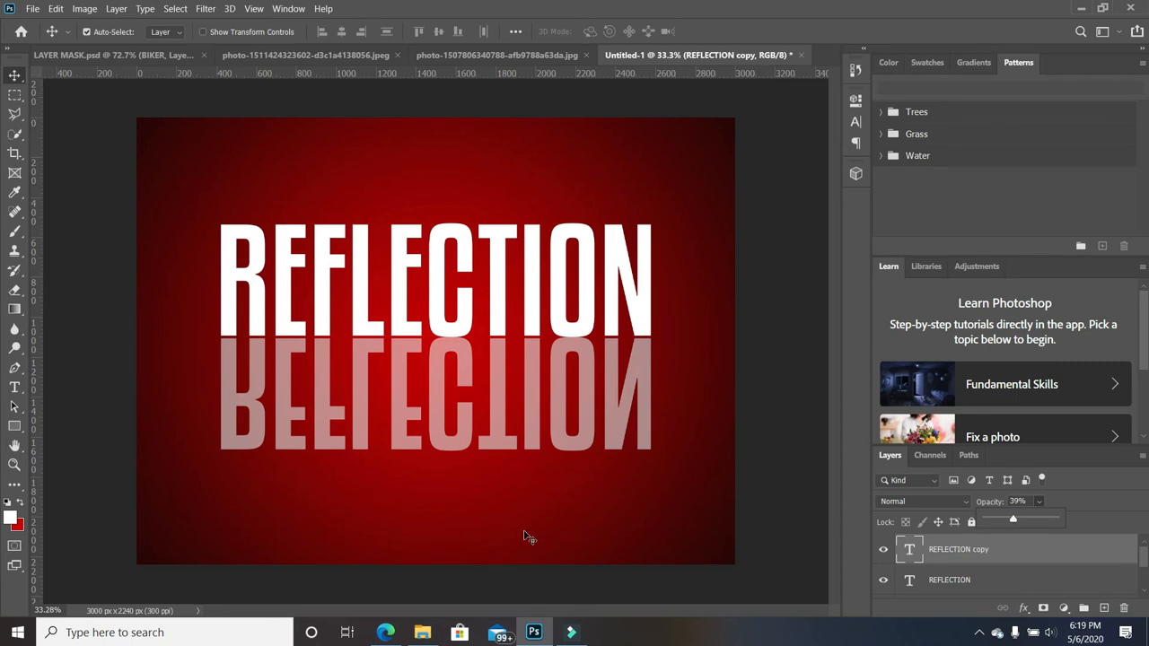
Add a layer mask to the REFLECTION copy and fade it with a black-to-white linear gradient from just below the mirrored text up into the original.
{"action": "key", "text": "e"}
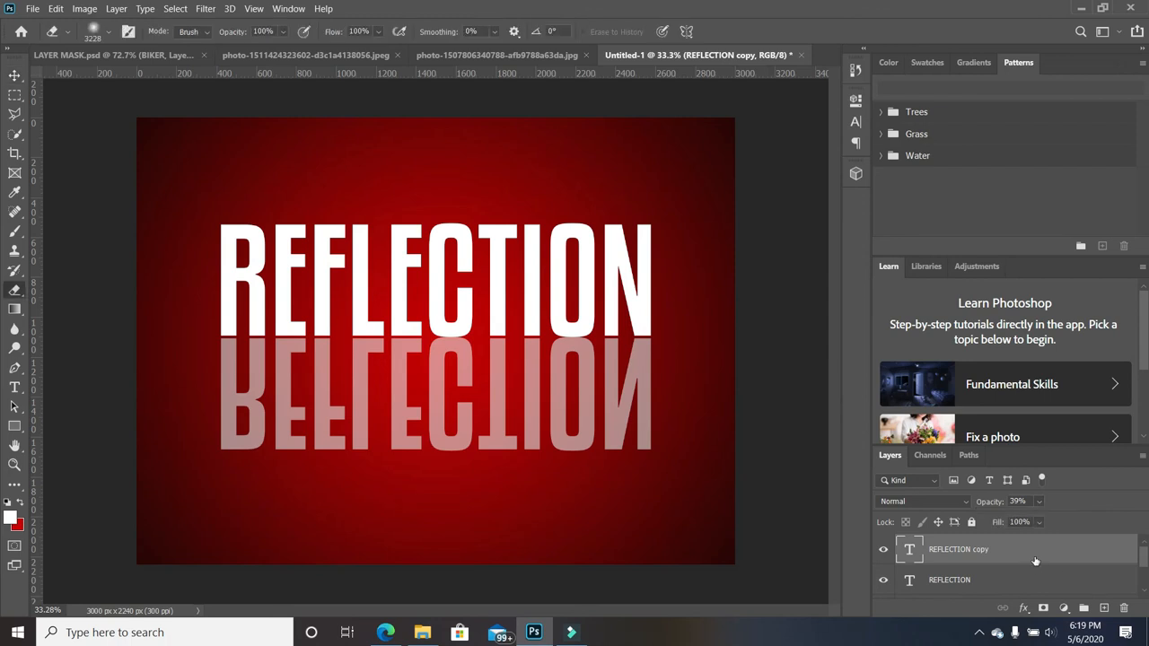
{"action": "left_click", "coordinate": [1044, 608]}
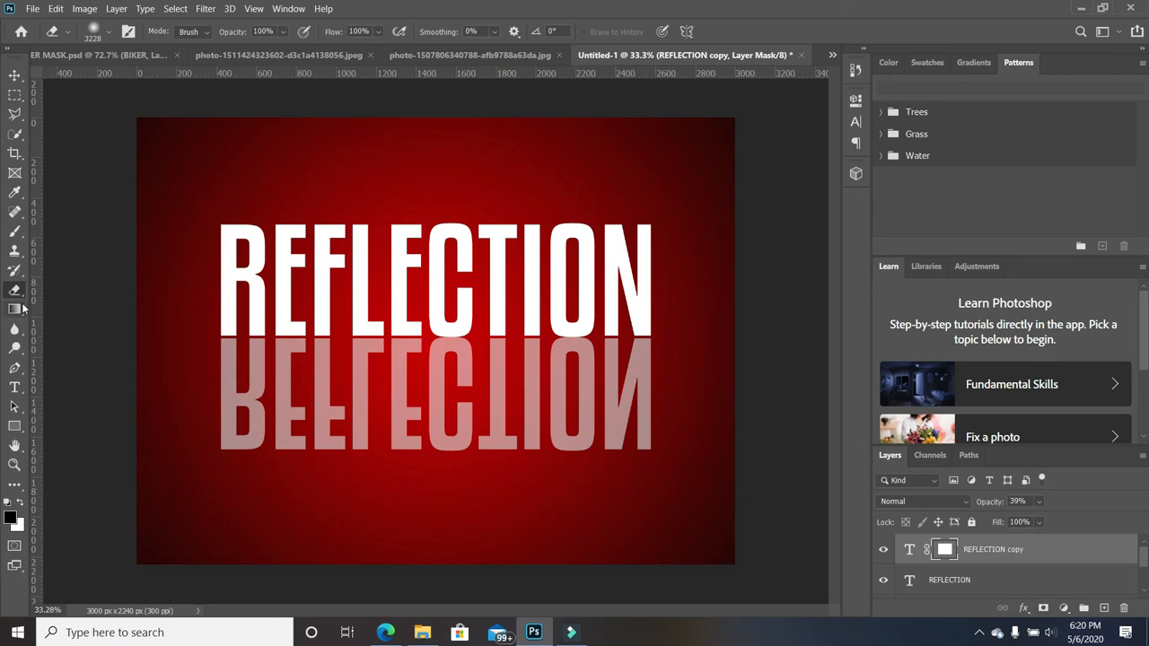
{"action": "left_click_drag", "start_coordinate": [15, 310], "coordinate": [68, 311]}
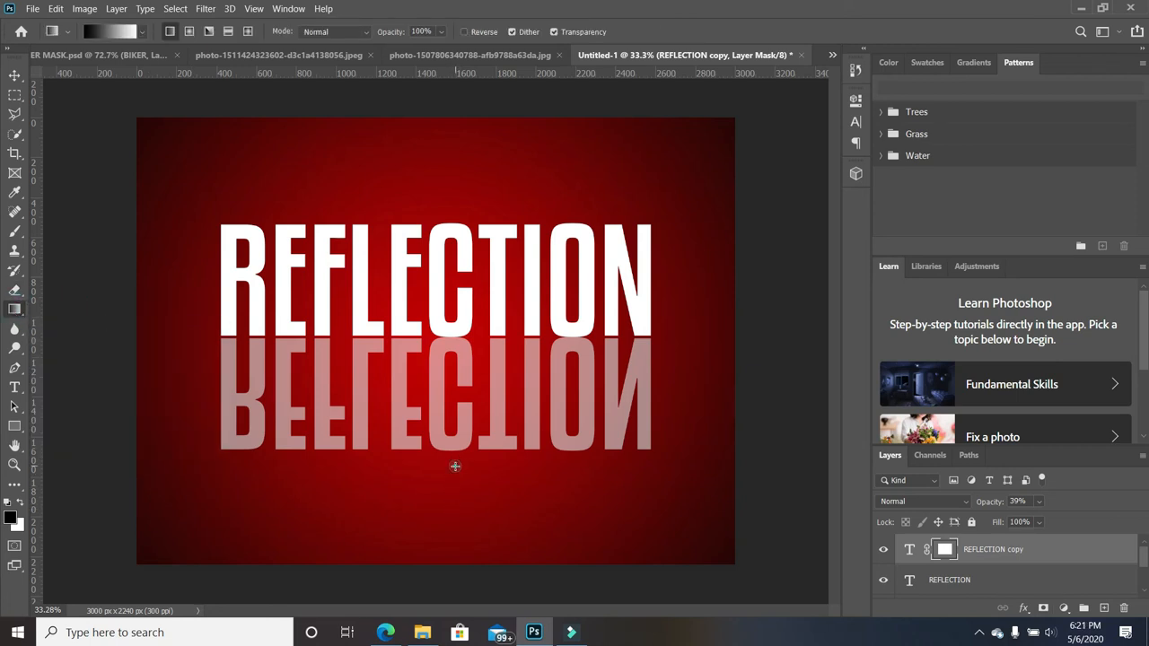
{"action": "left_click_drag", "start_coordinate": [455, 466], "coordinate": [456, 278]}
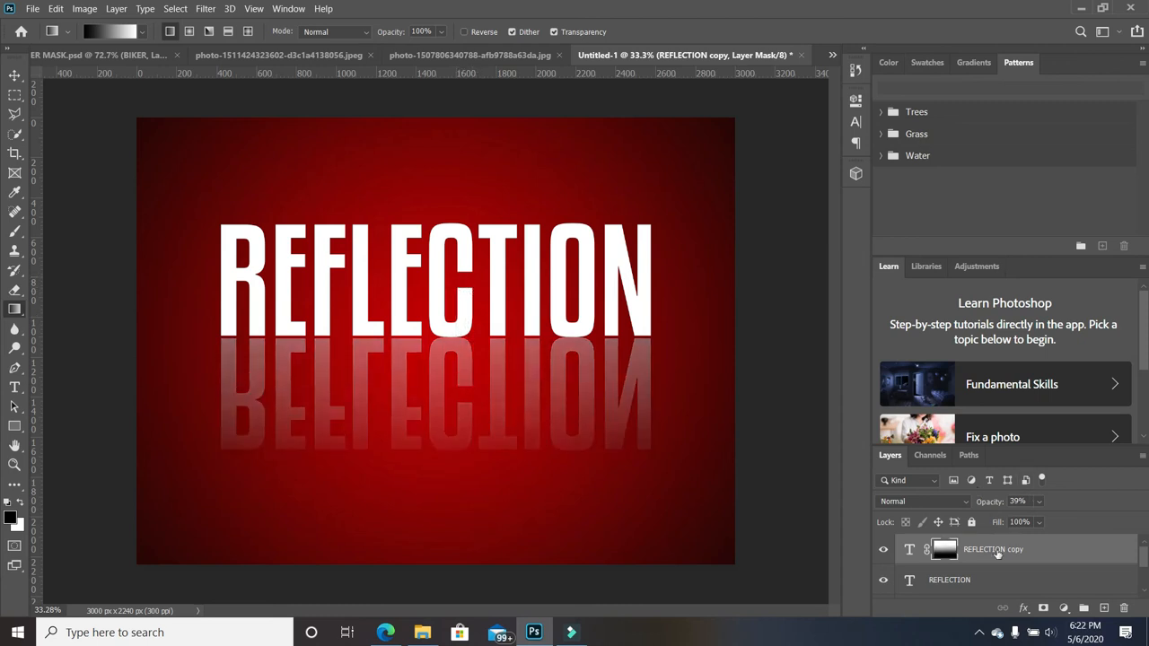
Readjust the opacity of the faded REFLECTION copy layer.
{"action": "left_click", "coordinate": [1039, 501]}
{"action": "left_click_drag", "start_coordinate": [1050, 522], "coordinate": [1039, 524]}
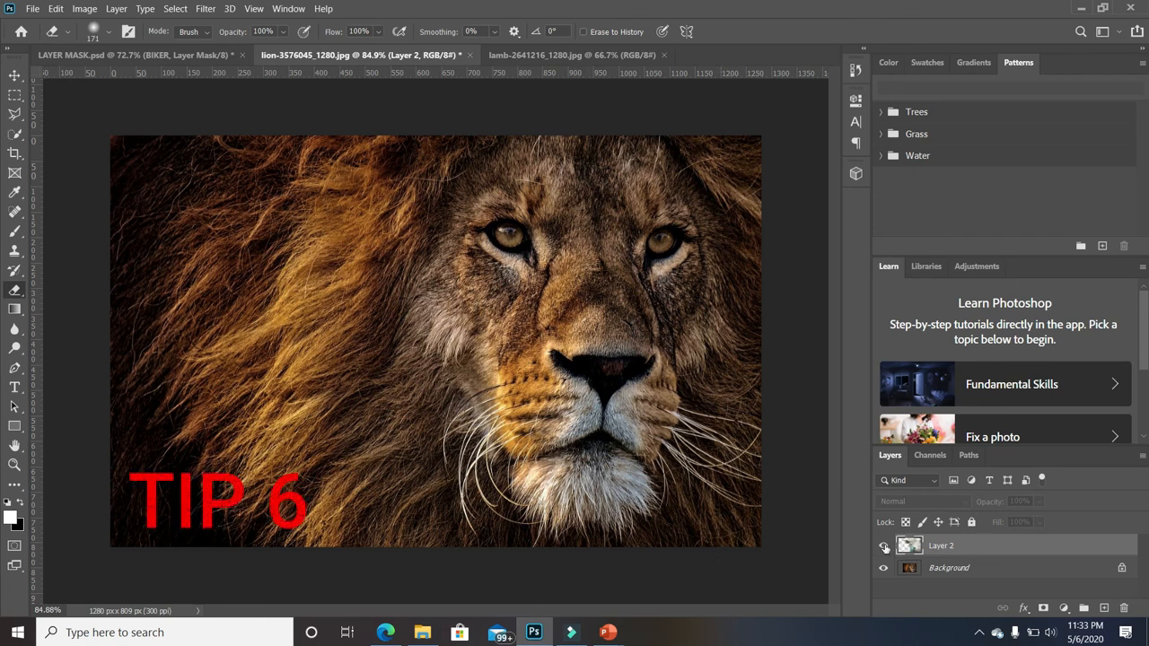
Show the lamb on Layer 2 and unlock the lion's Background layer.
{"action": "left_click", "coordinate": [885, 546]}
{"action": "left_click", "coordinate": [1121, 569]}
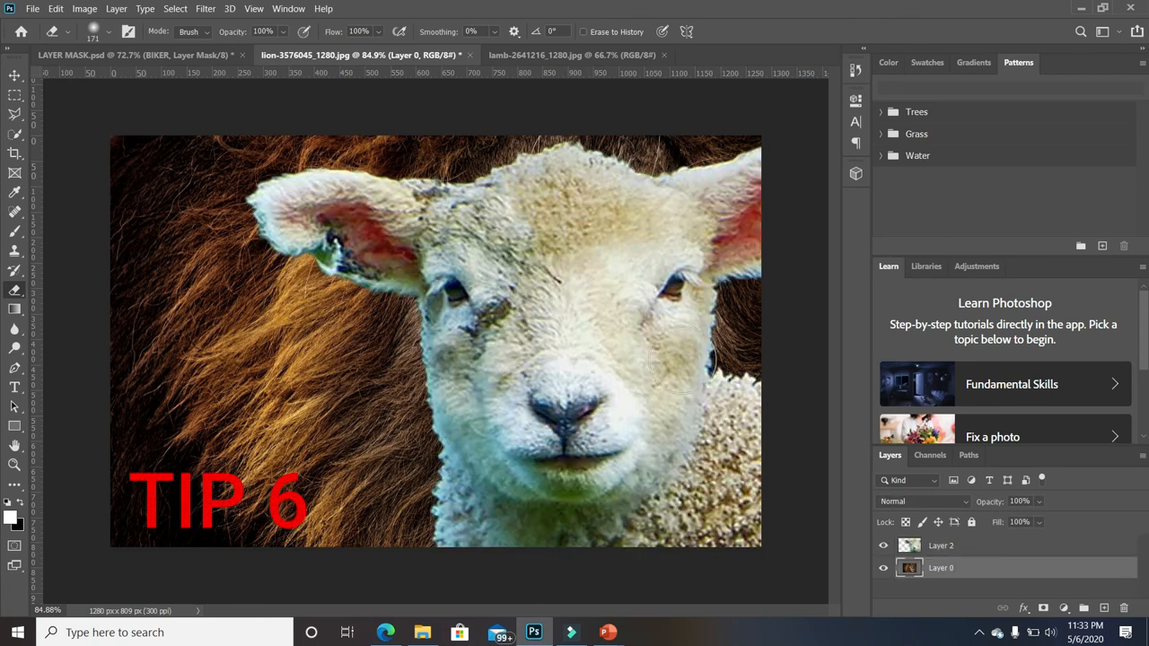
Add a layer mask to the lamb's Layer 2 and invert the mask to black.
{"action": "left_click", "coordinate": [971, 547]}
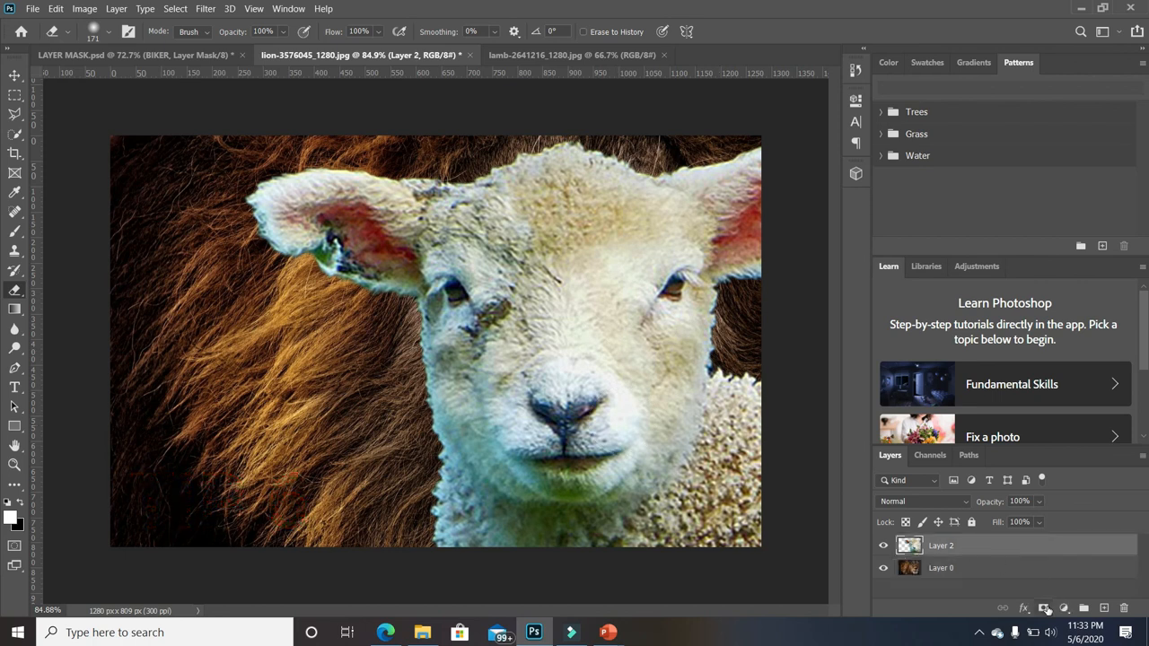
{"action": "left_click", "coordinate": [1045, 609]}
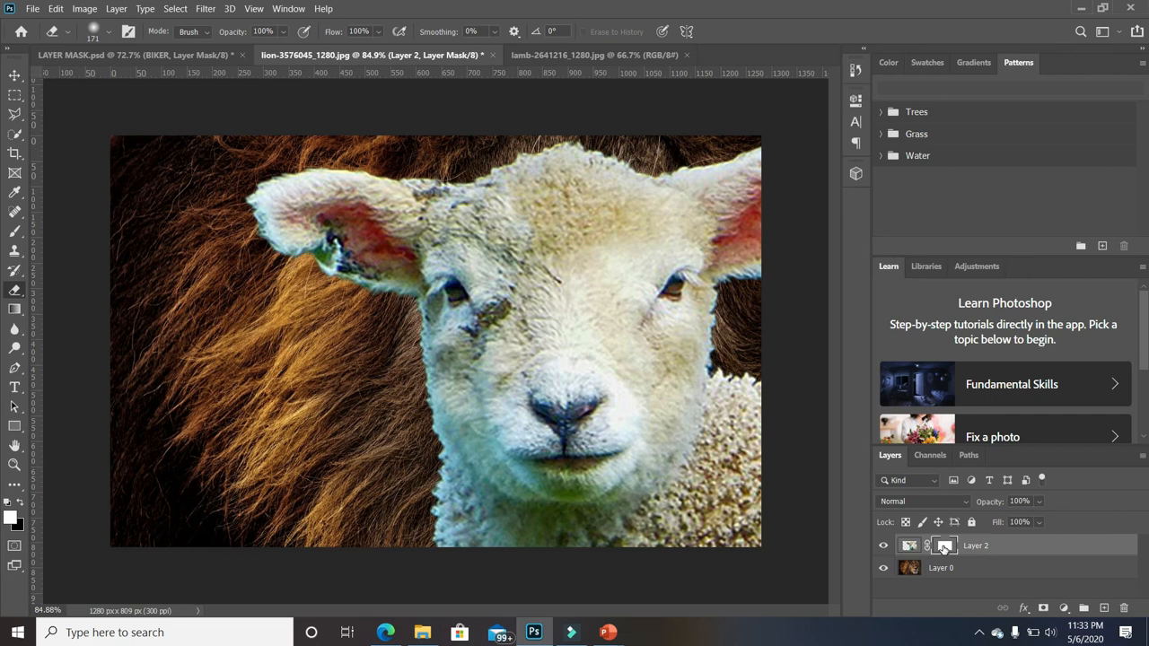
{"action": "key", "text": "ctrl+i"}
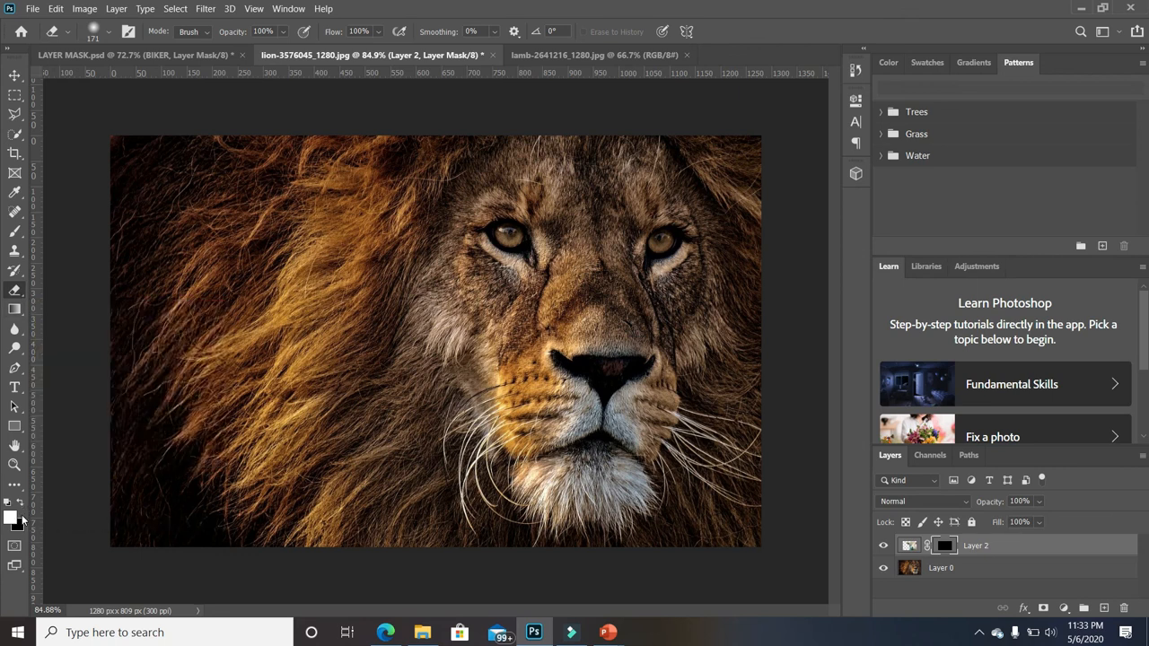
Brush white on the Layer 2 mask to reveal the right half of the lamb's face and its ear, and refine the cheek edge with black.
{"action": "key", "text": "b"}
{"action": "mouse_move", "coordinate": [610, 377]}
{"action": "left_mouse_down"}
{"action": "mouse_move", "coordinate": [566, 422]}
{"action": "mouse_move", "coordinate": [583, 467]}
{"action": "mouse_move", "coordinate": [619, 395]}
{"action": "mouse_move", "coordinate": [611, 346]}
{"action": "mouse_move", "coordinate": [606, 355]}
{"action": "mouse_move", "coordinate": [588, 328]}
{"action": "mouse_move", "coordinate": [638, 315]}
{"action": "mouse_move", "coordinate": [745, 236]}
{"action": "left_mouse_up"}
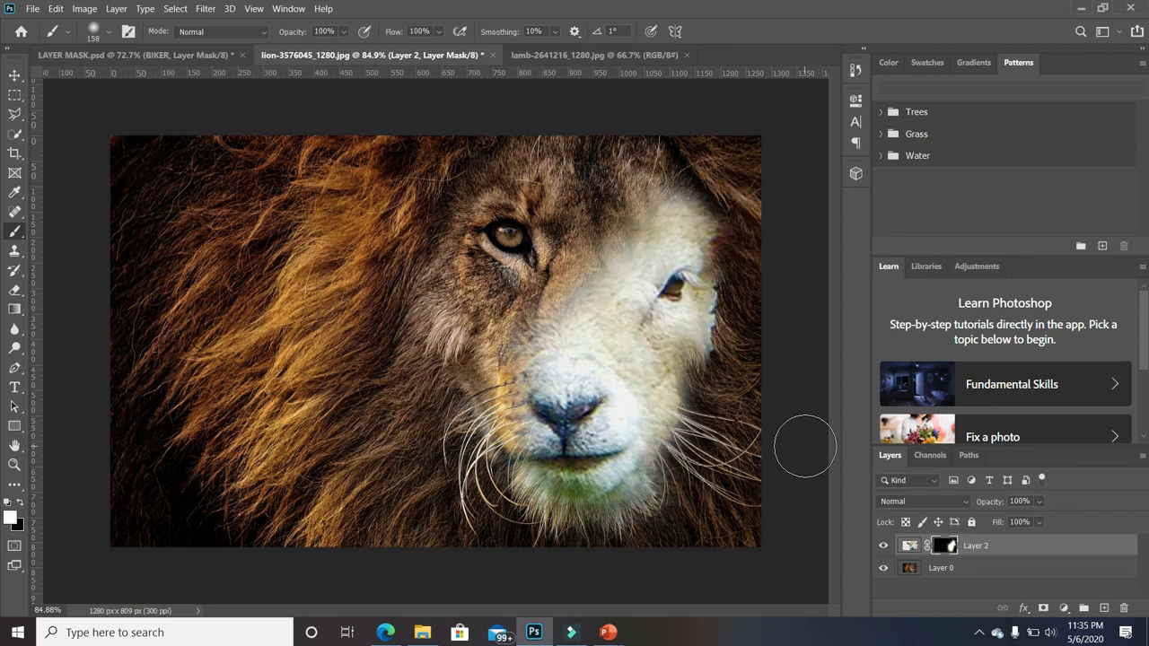
{"action": "mouse_move", "coordinate": [802, 213]}
{"action": "left_mouse_down"}
{"action": "mouse_move", "coordinate": [746, 278]}
{"action": "mouse_move", "coordinate": [718, 180]}
{"action": "mouse_move", "coordinate": [653, 154]}
{"action": "left_mouse_up"}
{"action": "left_click", "coordinate": [18, 505]}
{"action": "left_click", "coordinate": [18, 503]}
{"action": "mouse_move", "coordinate": [729, 187]}
{"action": "left_mouse_down"}
{"action": "mouse_move", "coordinate": [782, 153]}
{"action": "mouse_move", "coordinate": [611, 261]}
{"action": "left_mouse_up"}
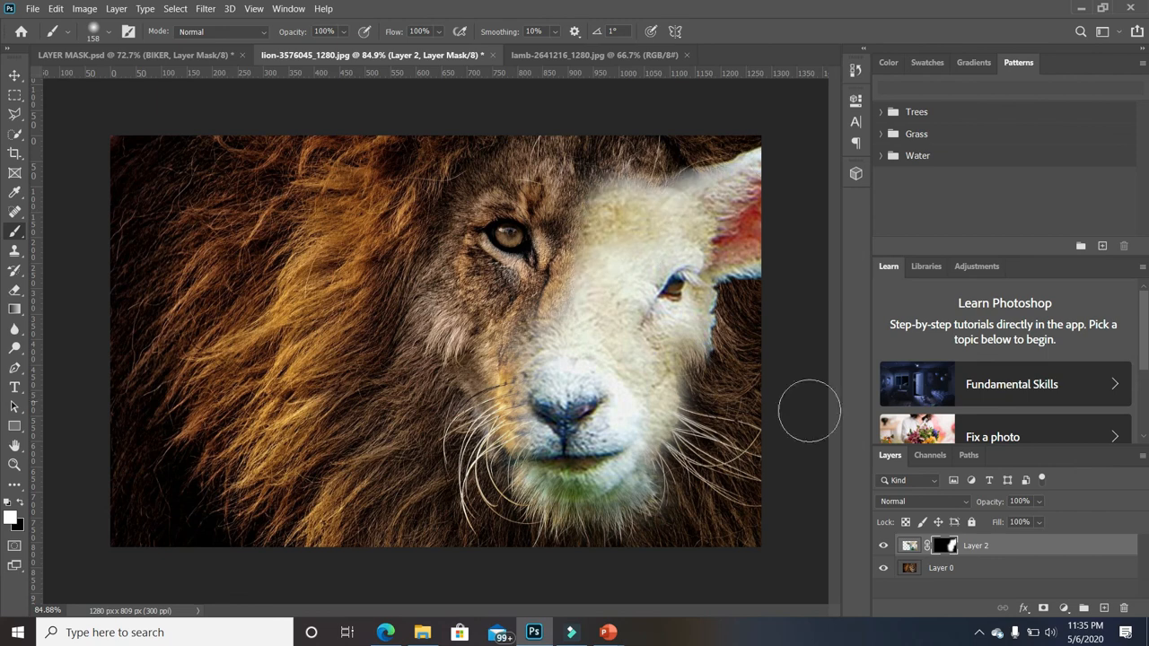
{"action": "left_click", "coordinate": [18, 503]}
{"action": "mouse_move", "coordinate": [745, 391]}
{"action": "left_mouse_down"}
{"action": "mouse_move", "coordinate": [704, 359]}
{"action": "mouse_move", "coordinate": [729, 381]}
{"action": "left_mouse_up"}
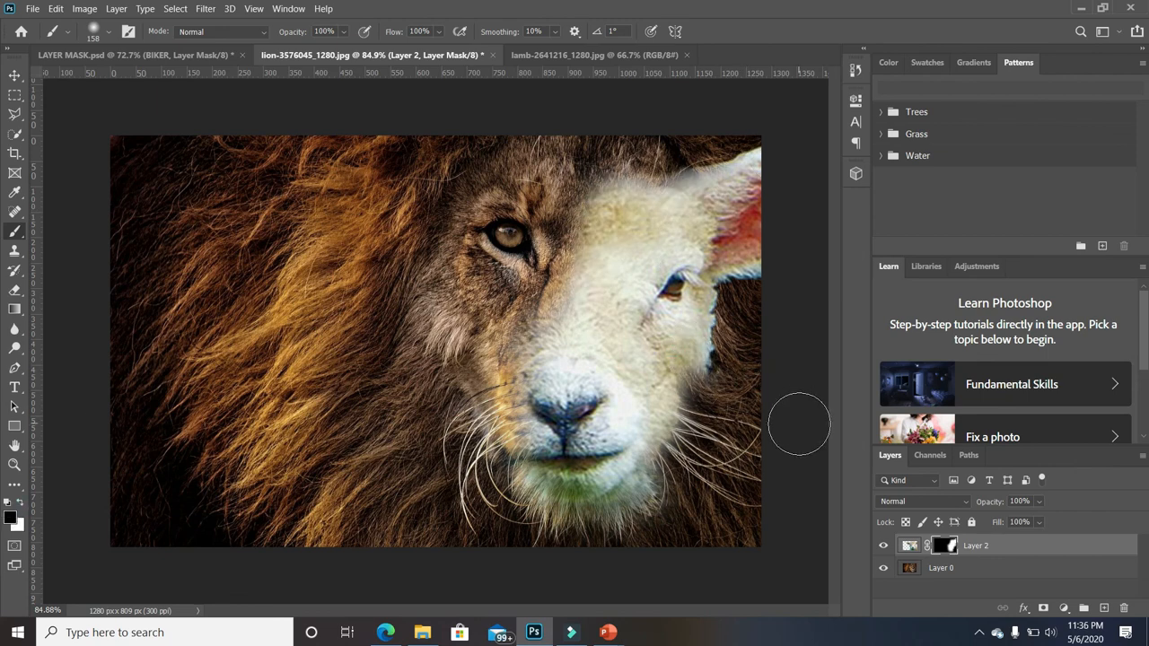